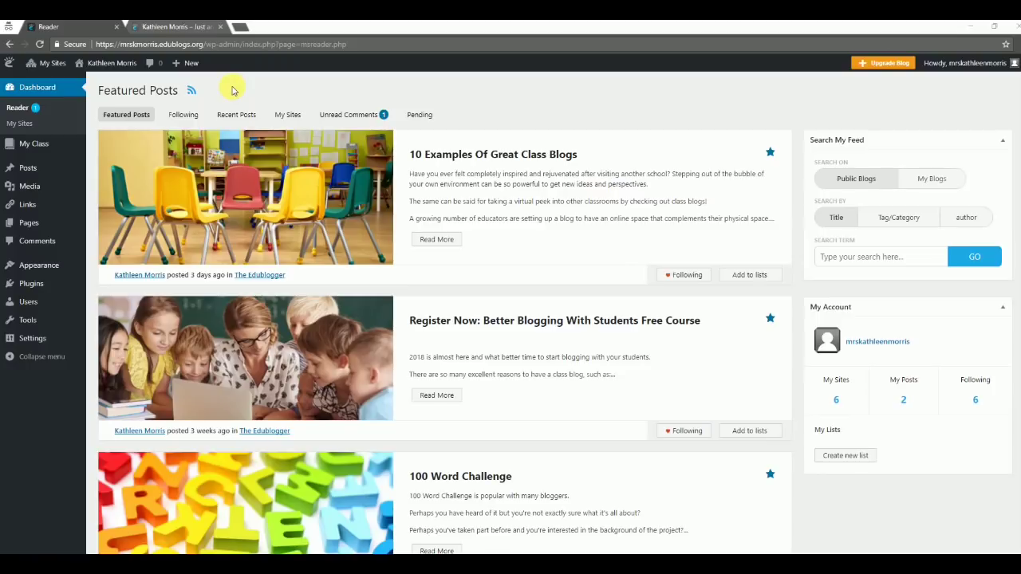
Open the class blog's admin dashboard by appending wp-admin to the blog's front-page web address
click(199, 28)
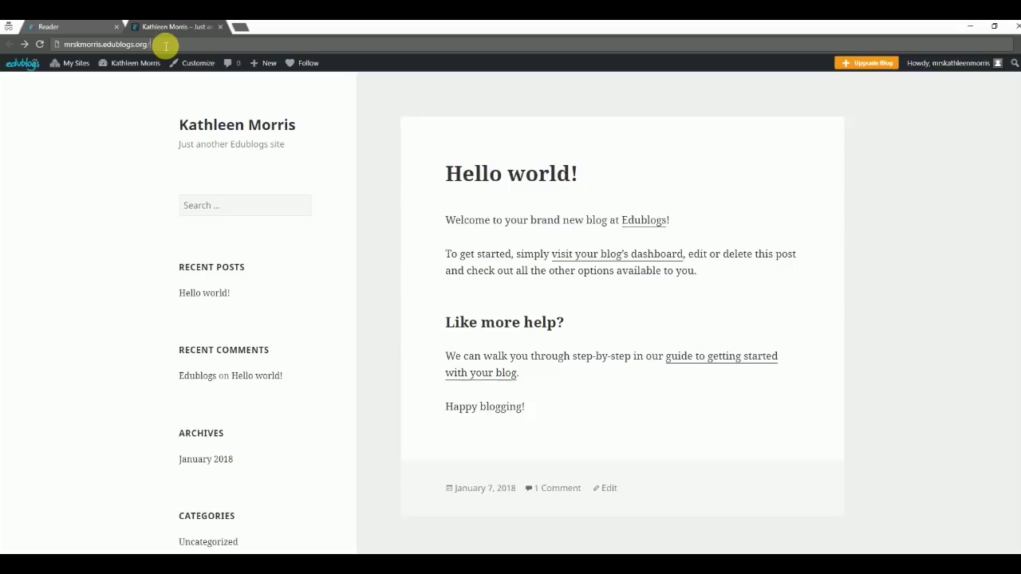
click(166, 45)
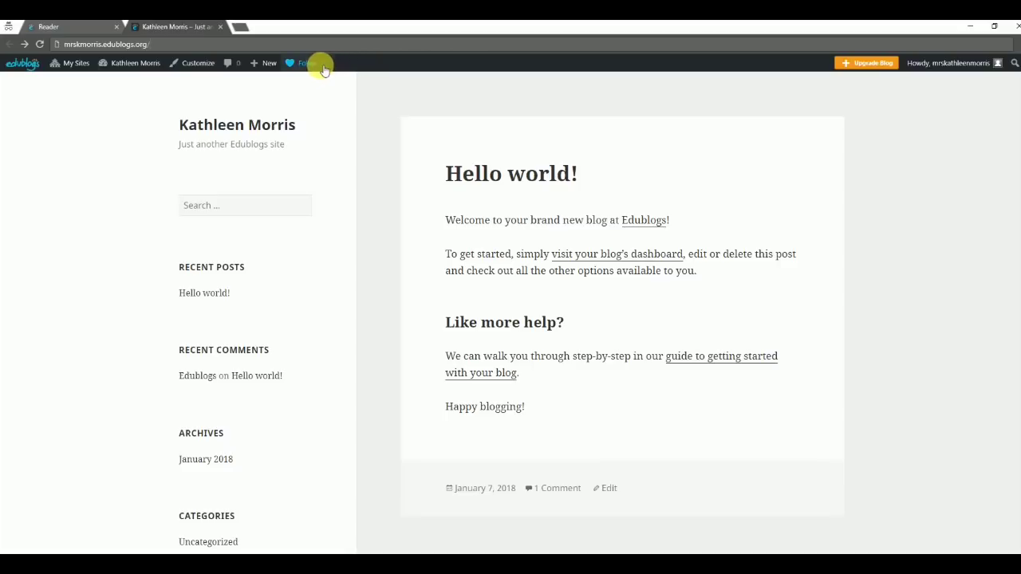
mouse_move(276, 69)
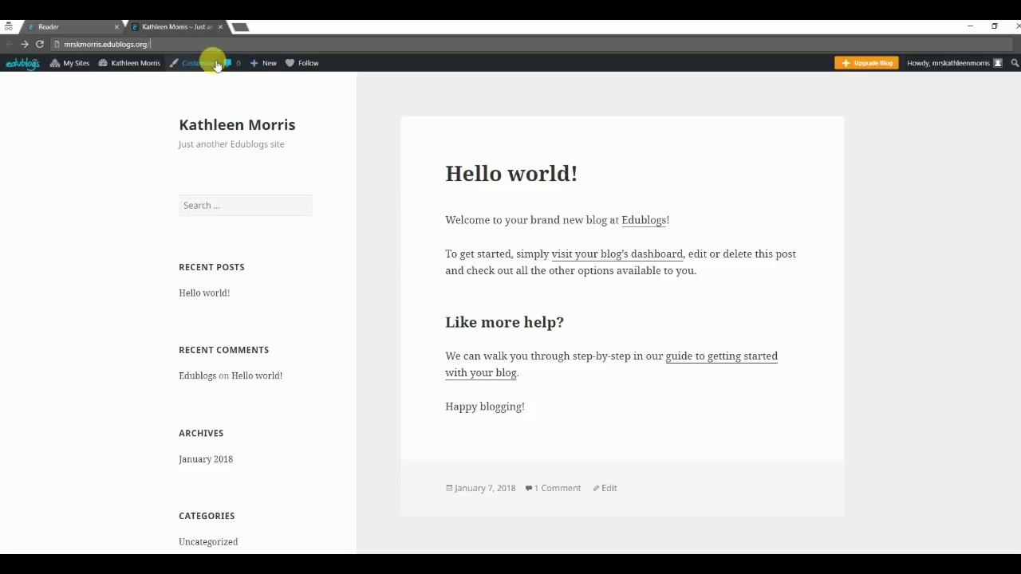
mouse_move(144, 66)
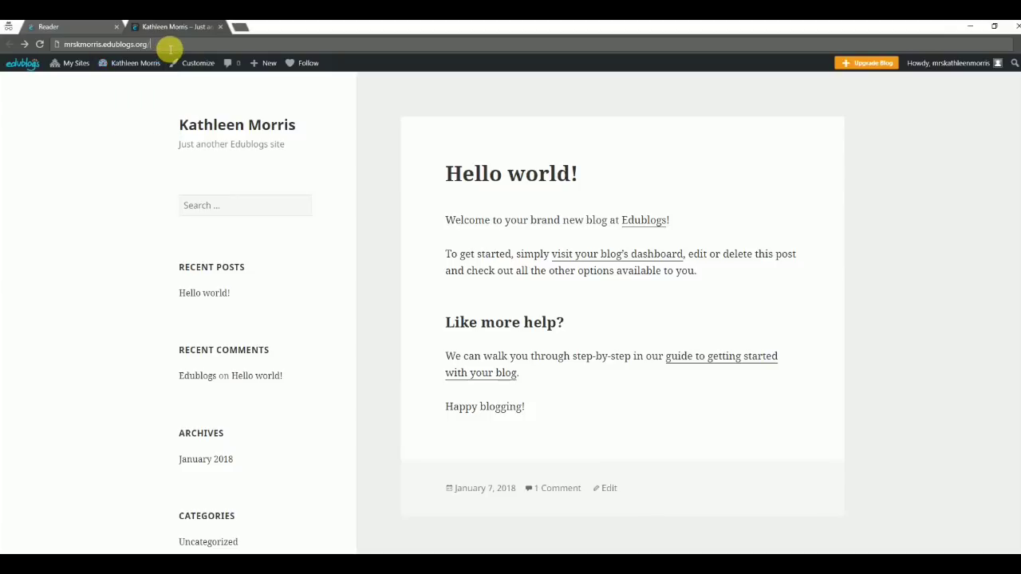
click(199, 46)
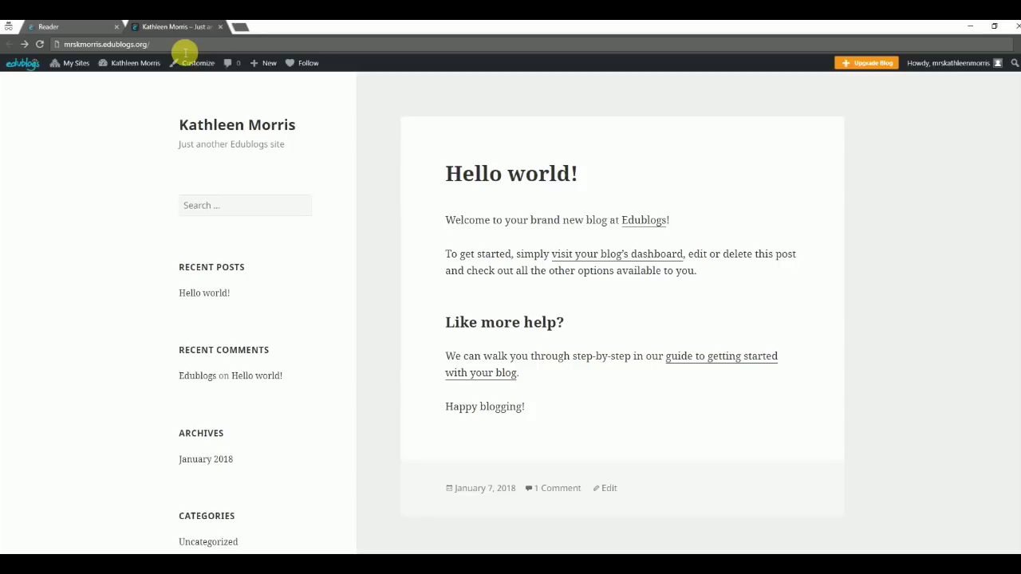
text(wp)
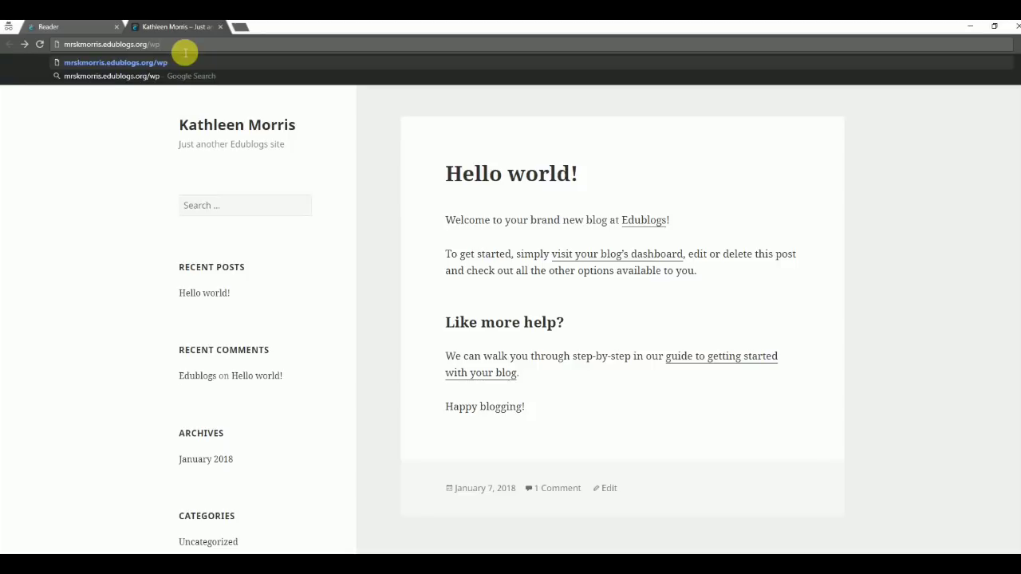
text(-admin)
key(Return)
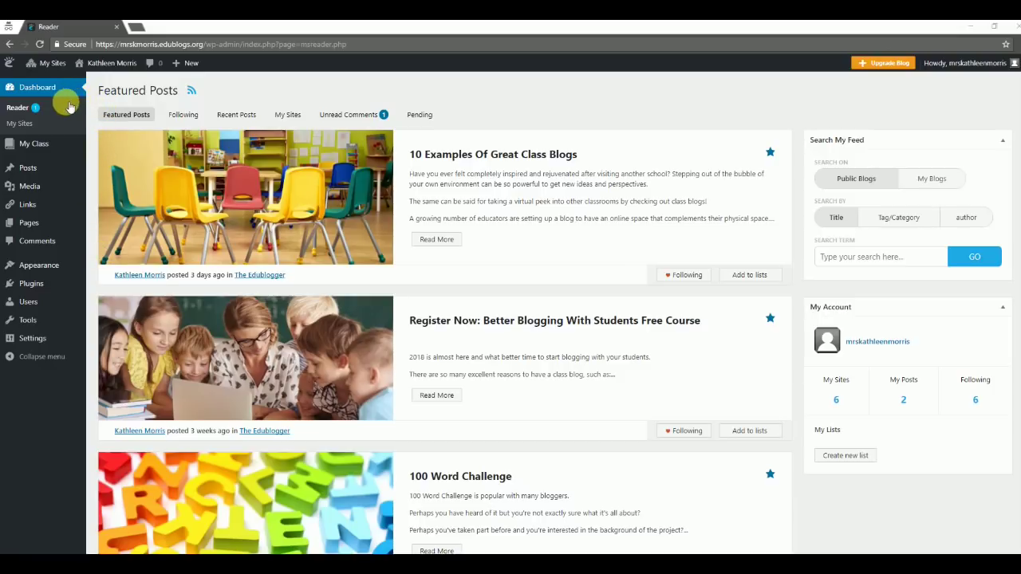
Open the existing "Hello world!" post for editing and change its title to "Welcome!"
mouse_move(51, 182)
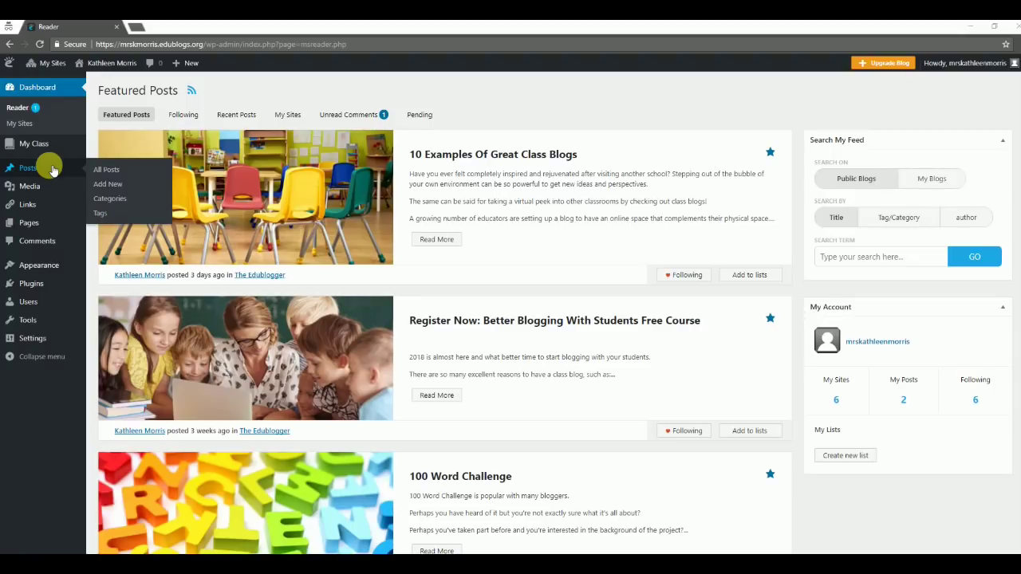
click(108, 171)
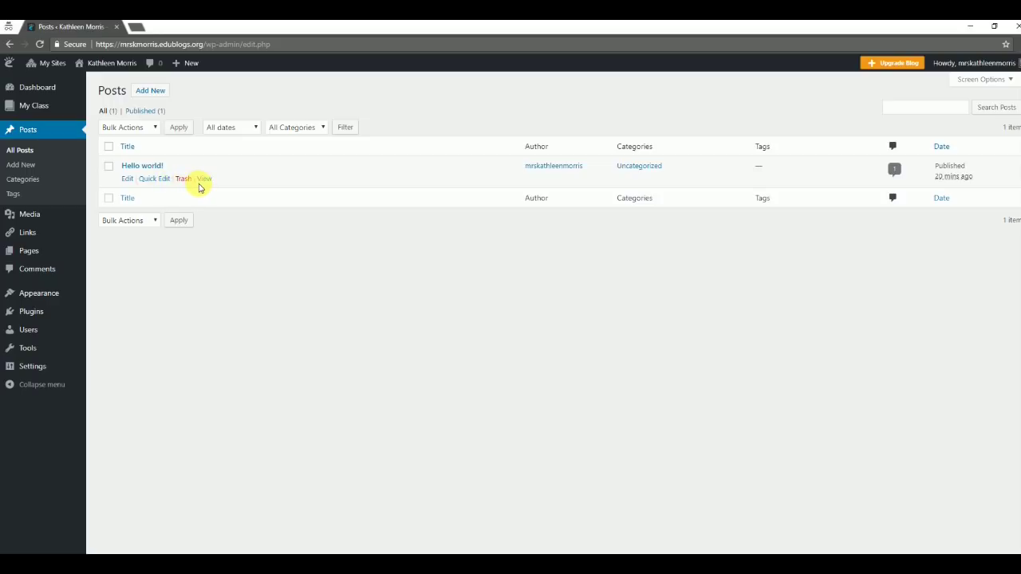
click(128, 178)
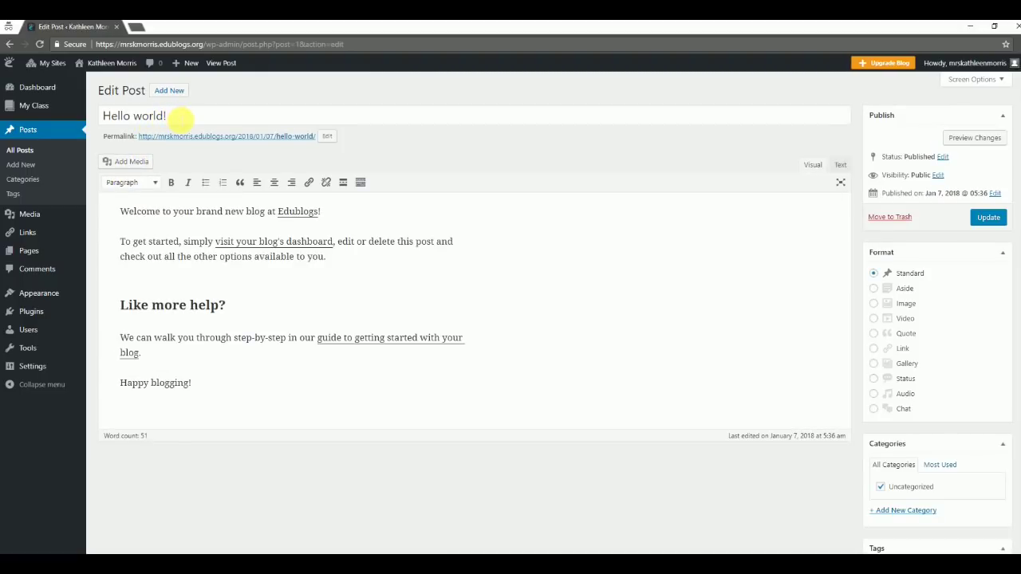
drag(178, 117, 100, 116)
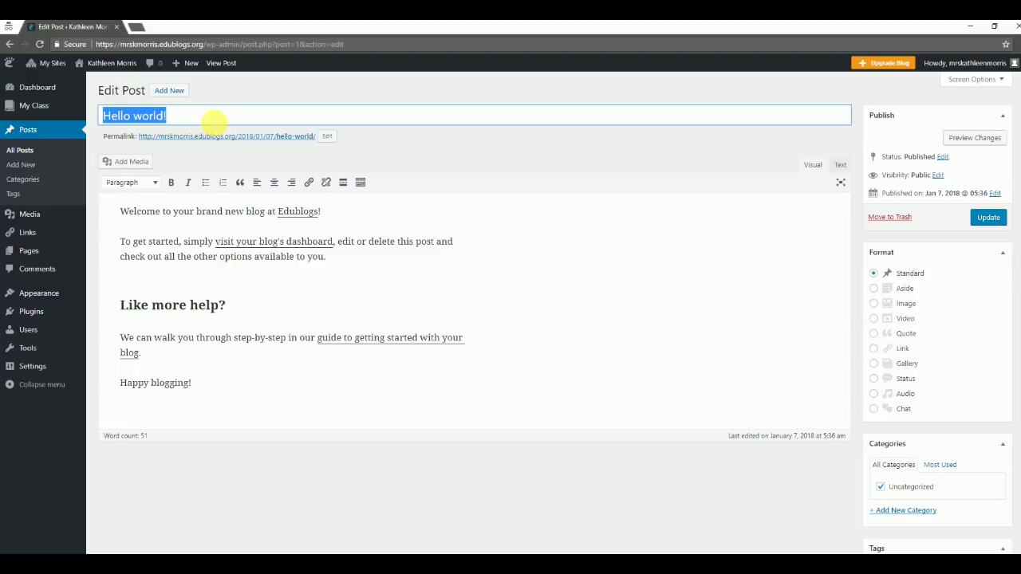
text(Welcome!)
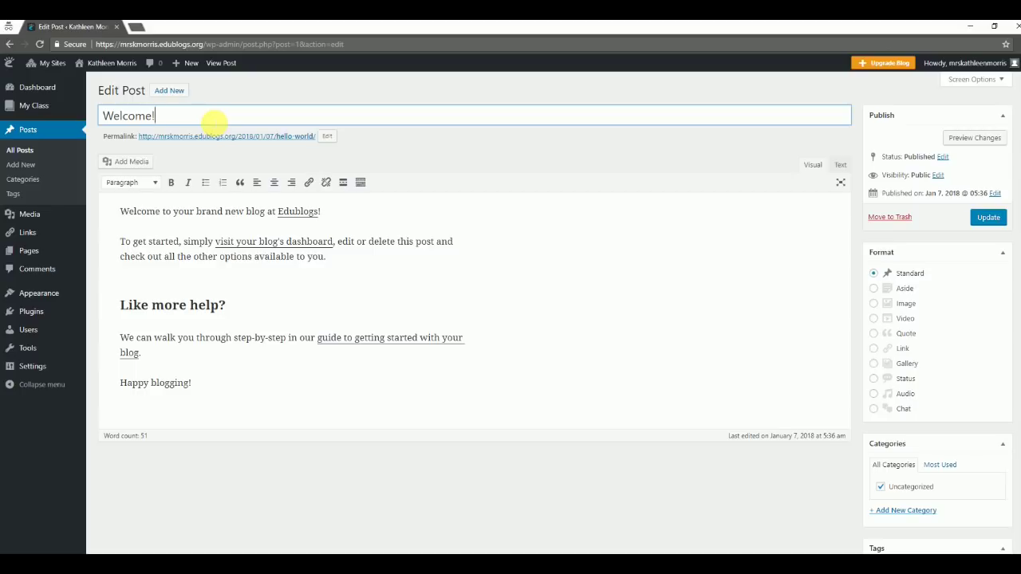
Replace the post's default body text with "Welcome to my blog! Check out The Edublogger."
drag(119, 211, 576, 386)
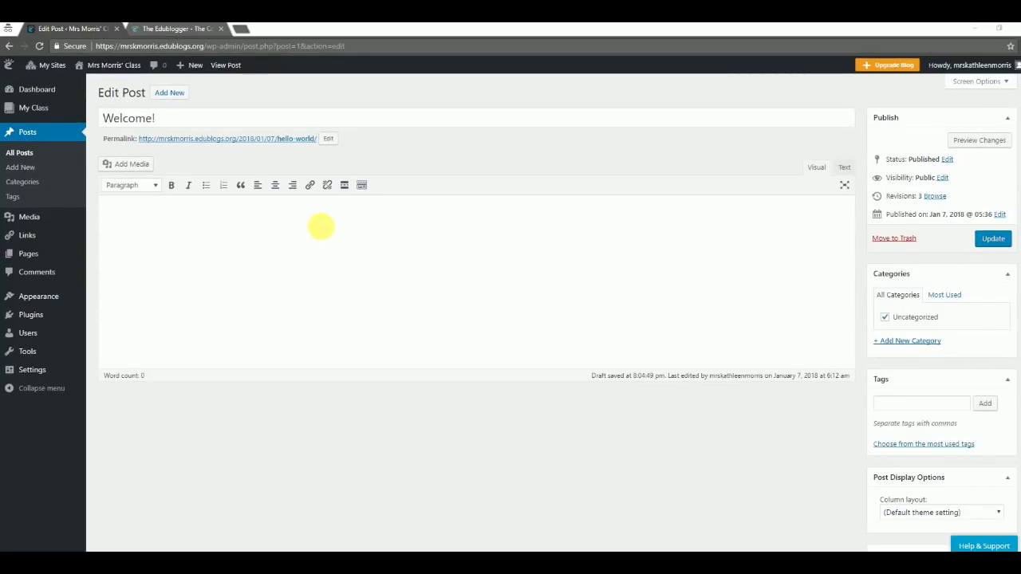
click(320, 227)
text(Welcome)
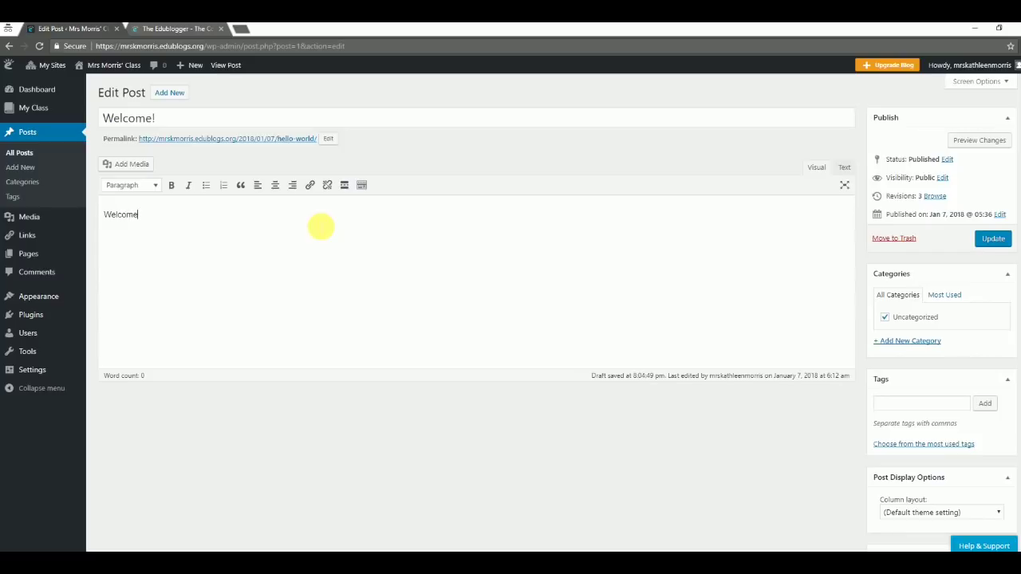
text( to my blog!)
text(Check out The Edublogger.)
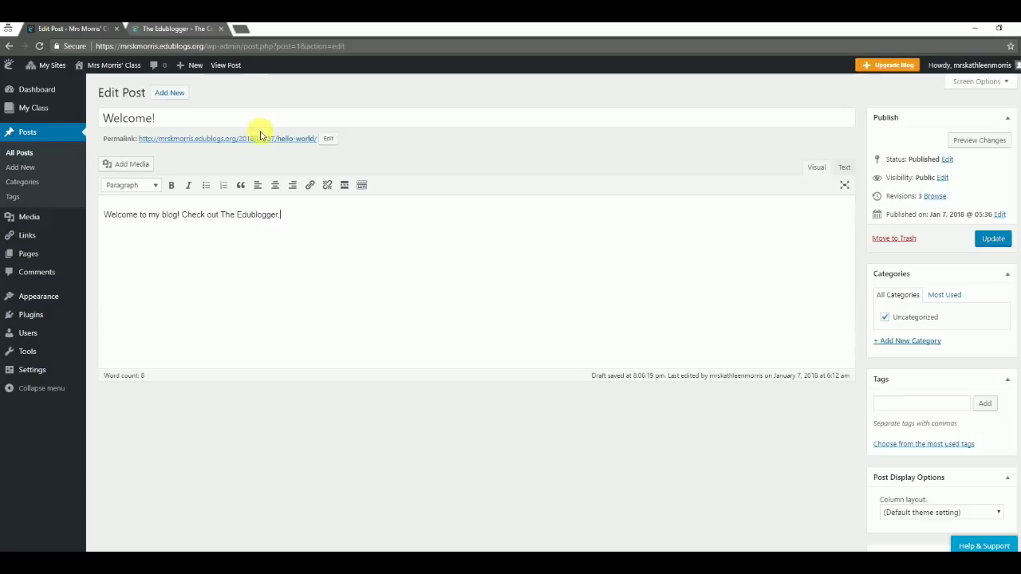
Copy the web address of The Edublogger site from its open page and return to the post editor
click(188, 30)
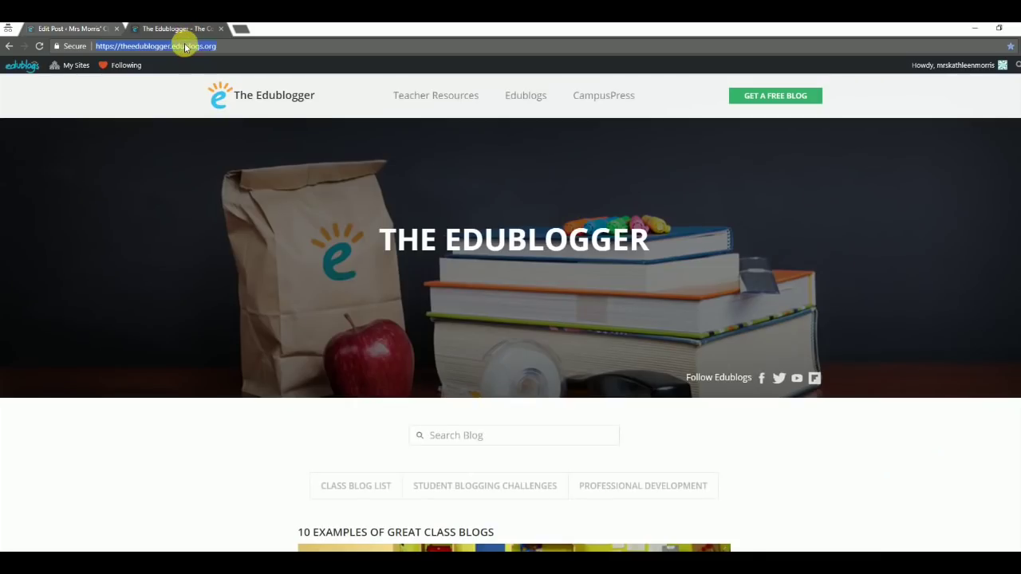
right_click(184, 46)
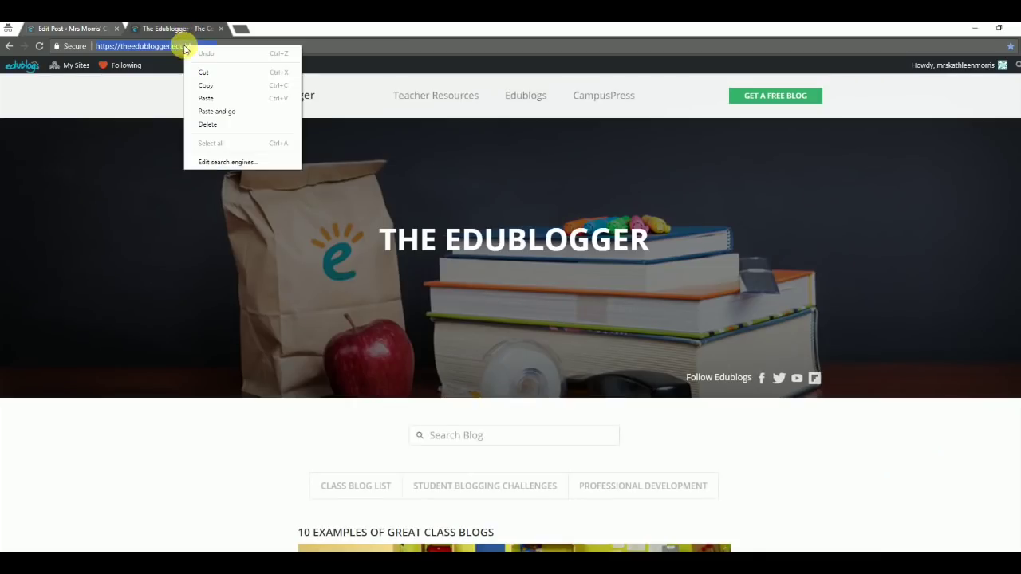
click(209, 86)
click(73, 28)
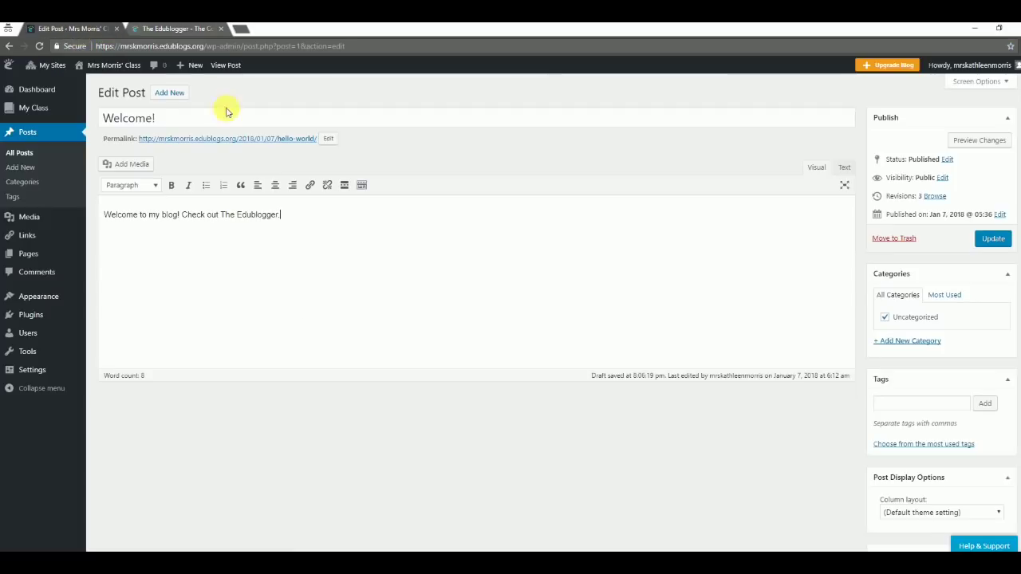
drag(281, 215, 220, 216)
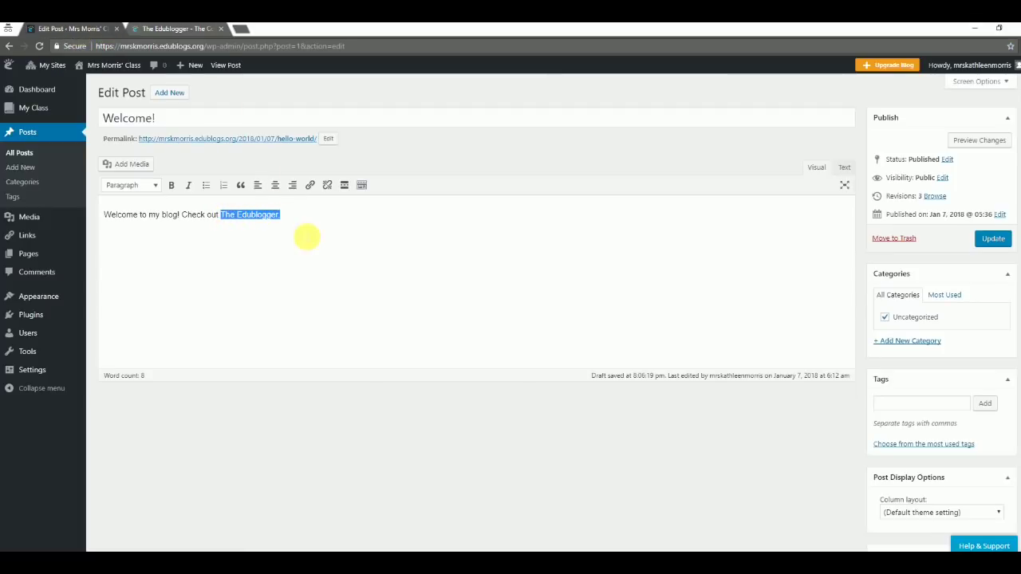
click(310, 185)
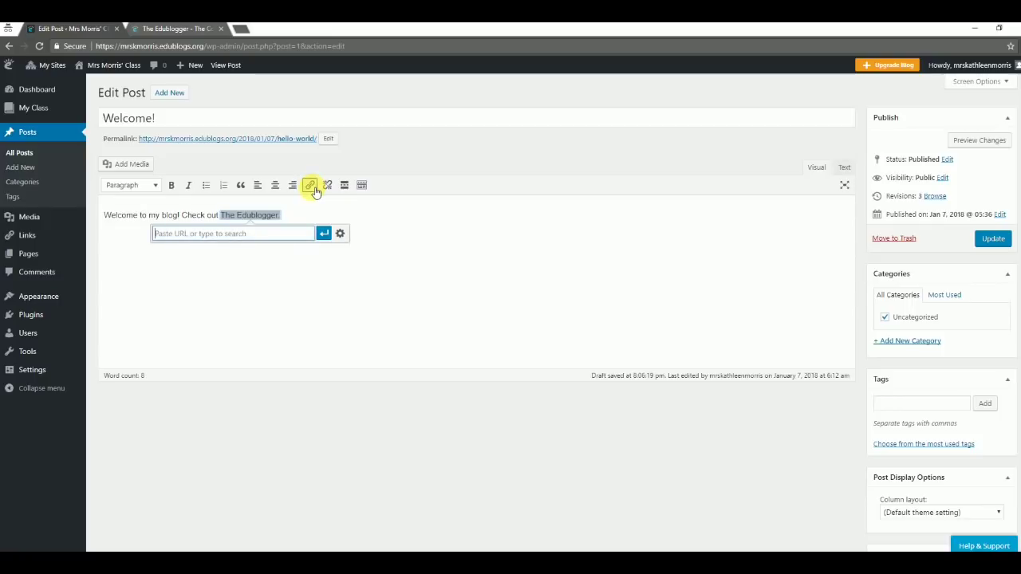
key(ctrl+v)
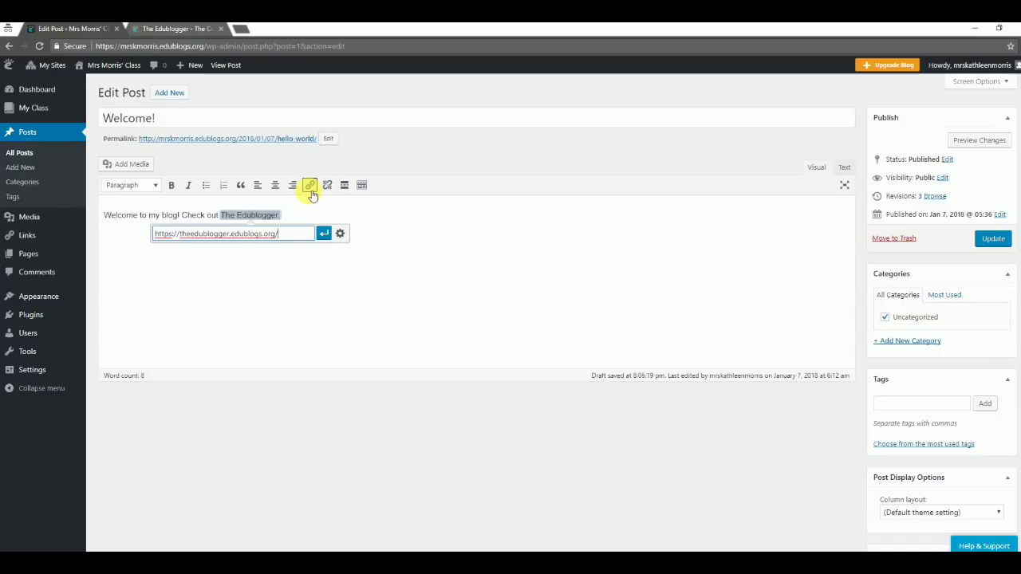
click(323, 233)
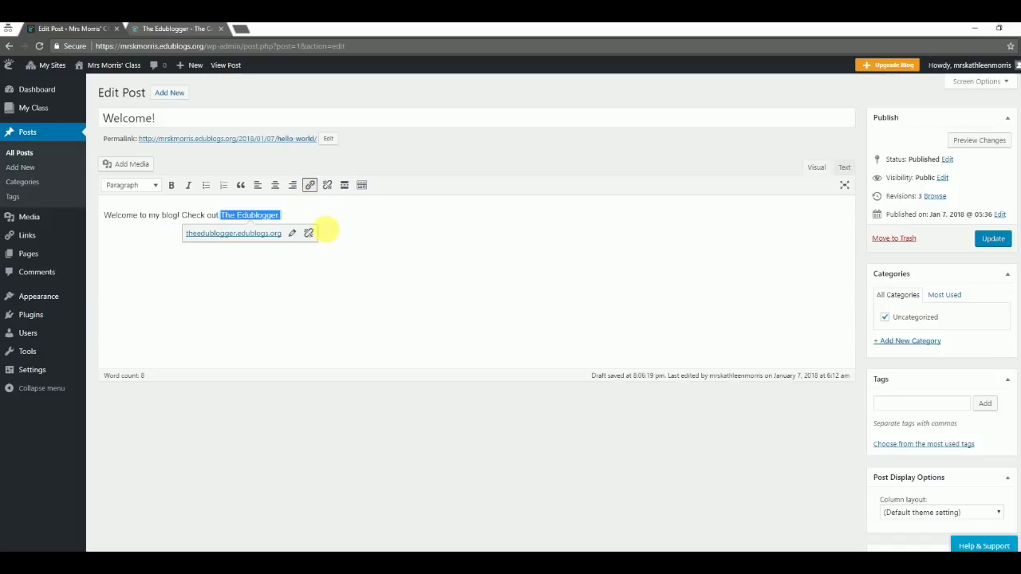
click(323, 214)
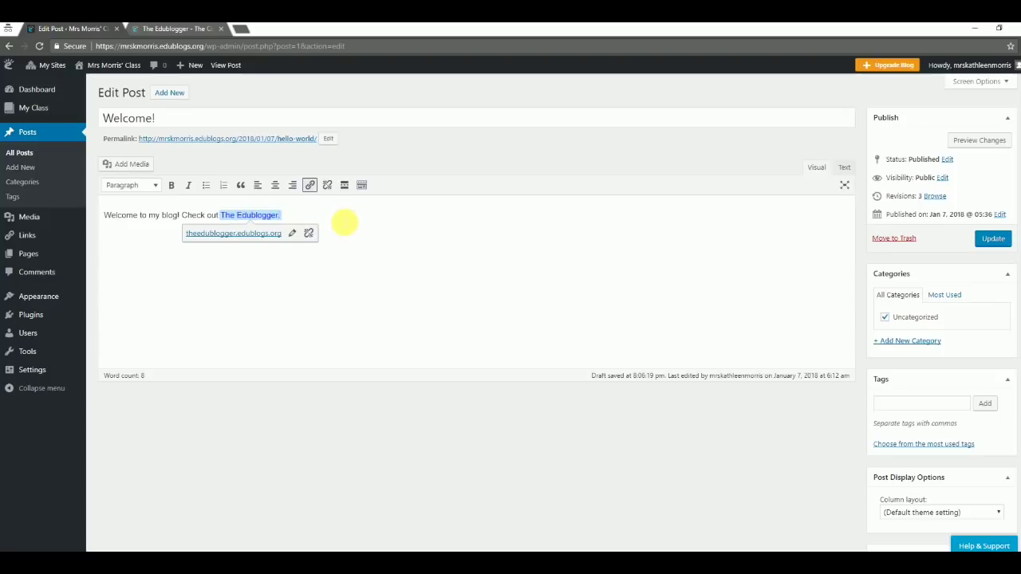
text(.)
key(Return)
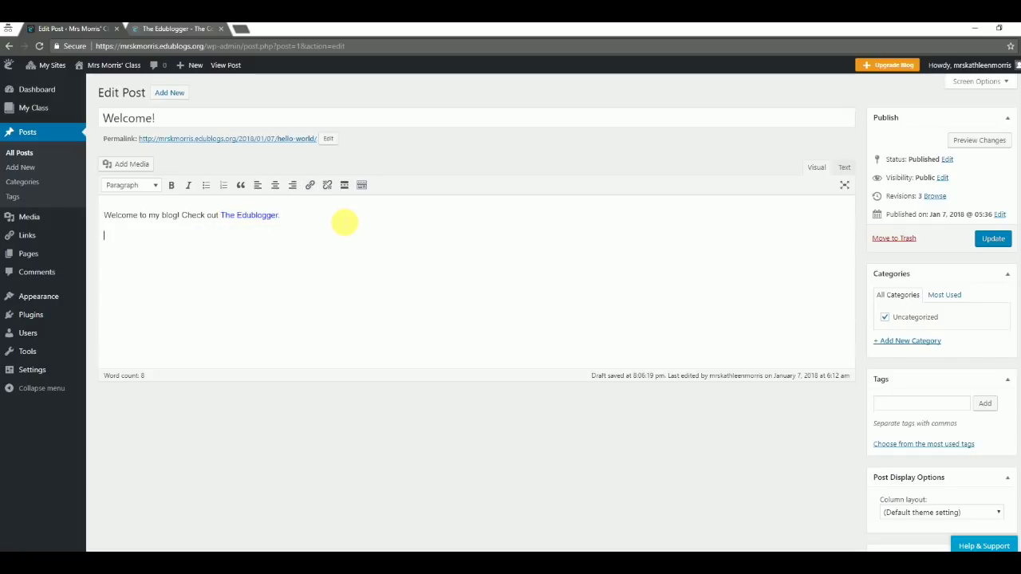
Upload the purple night-sky photo from the Desktop and insert it into the post at Medium size, 300 × 169
click(128, 166)
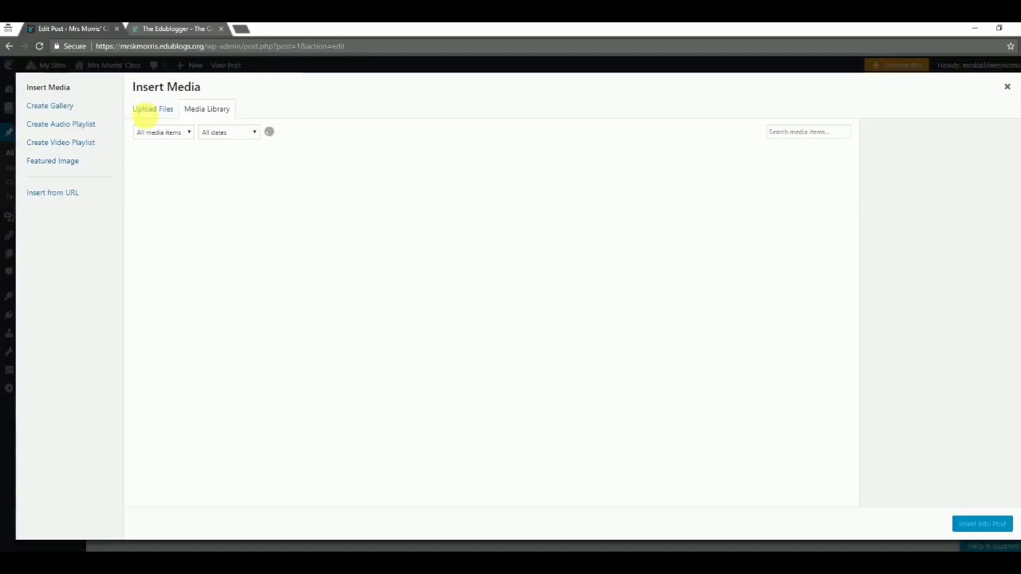
click(154, 112)
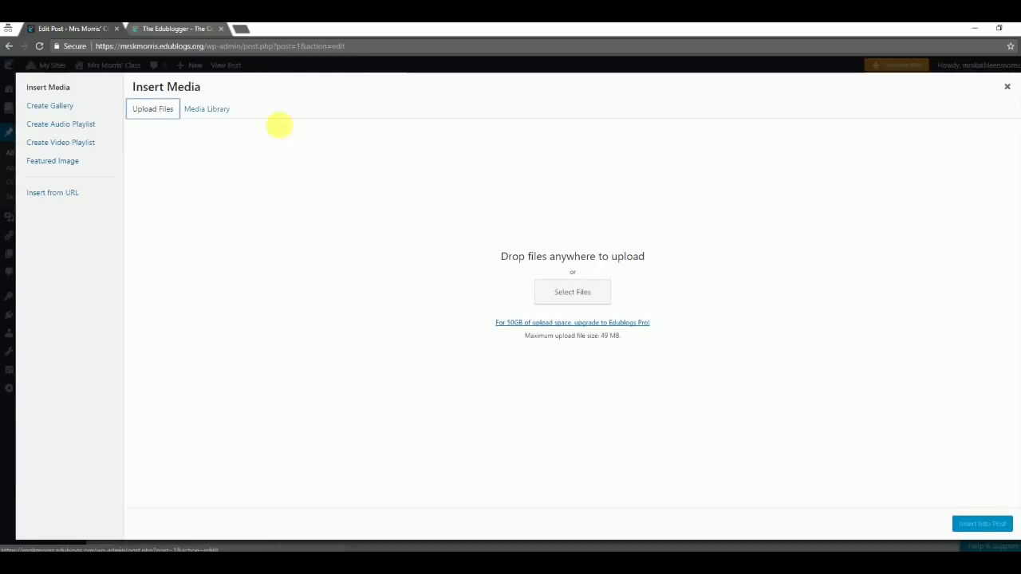
click(573, 292)
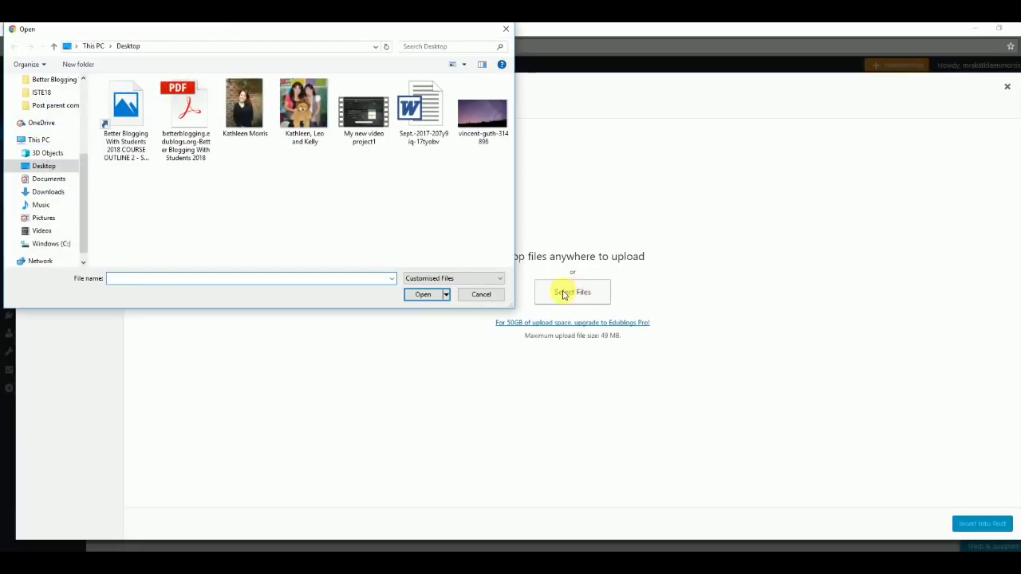
scroll(59, 119, up, 3)
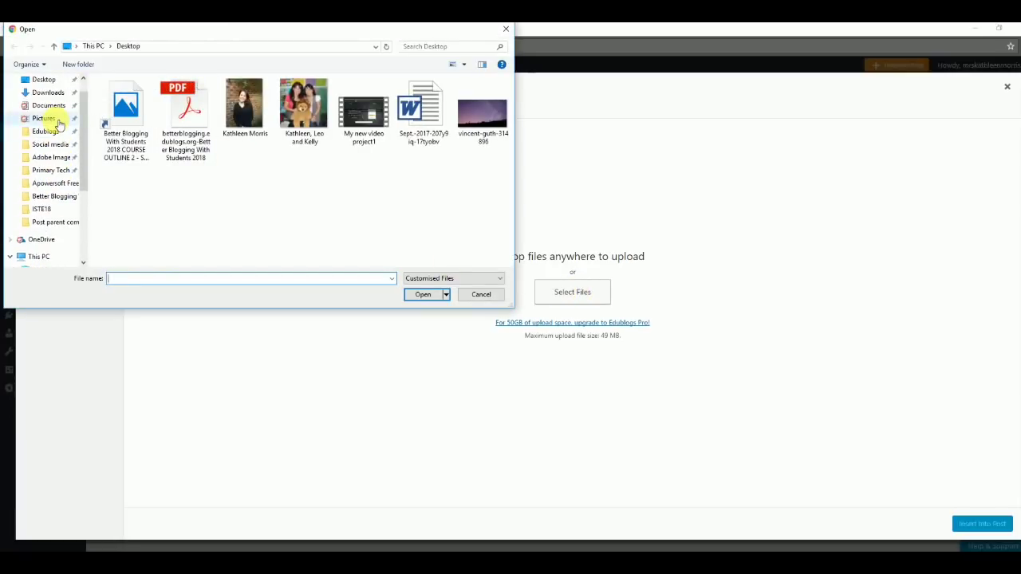
click(44, 79)
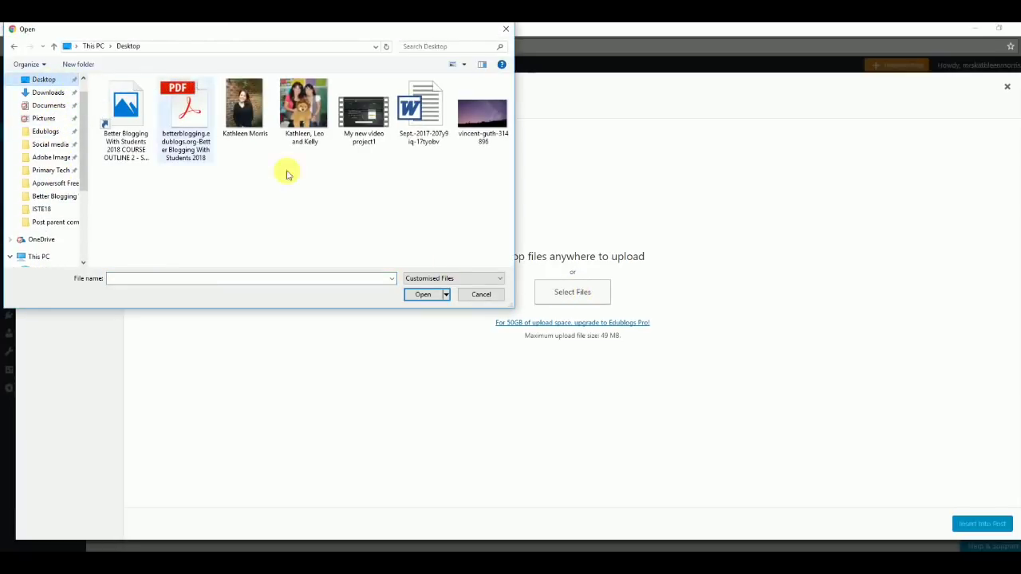
double_click(482, 110)
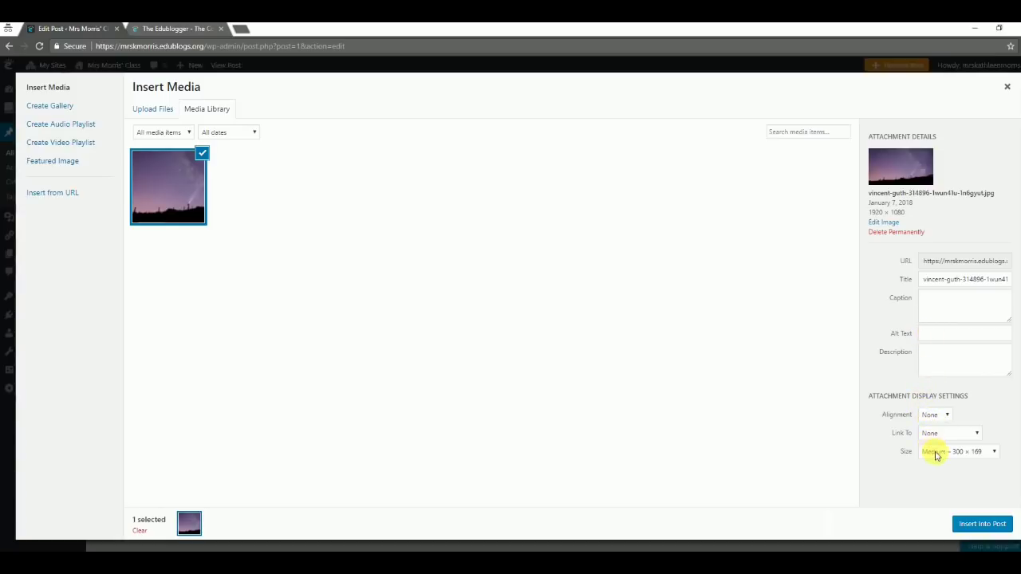
click(969, 523)
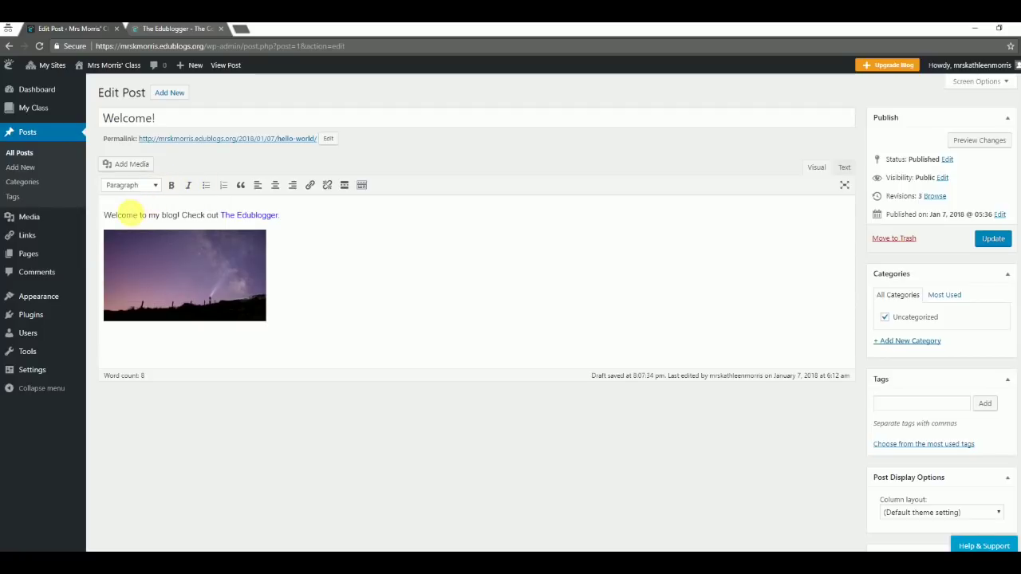
Examine the paragraph styles for the text "Welcome to my blog!" and expand the formatting tools to view the text colour options
drag(104, 214, 184, 216)
click(157, 186)
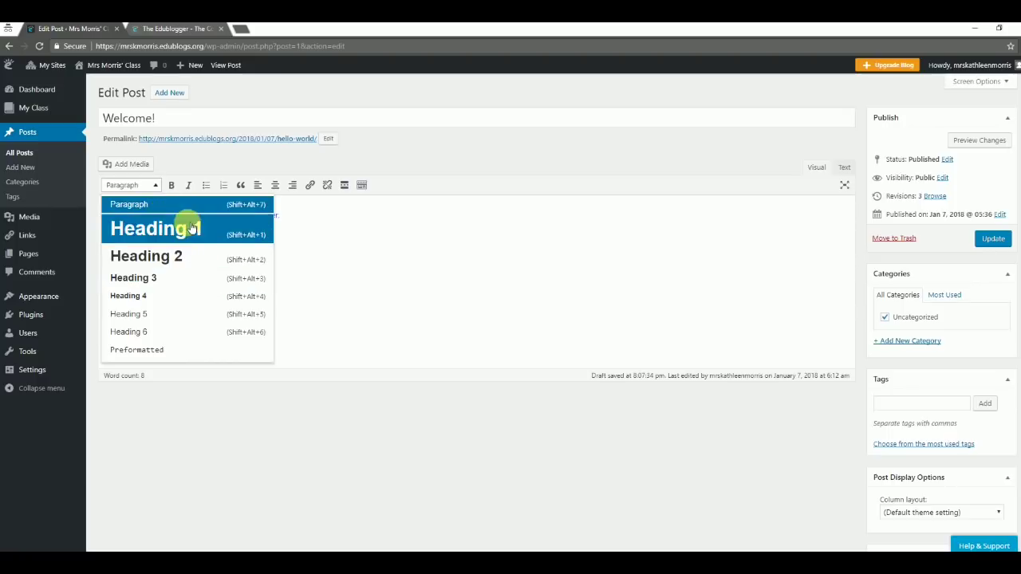
click(271, 214)
drag(179, 216, 104, 216)
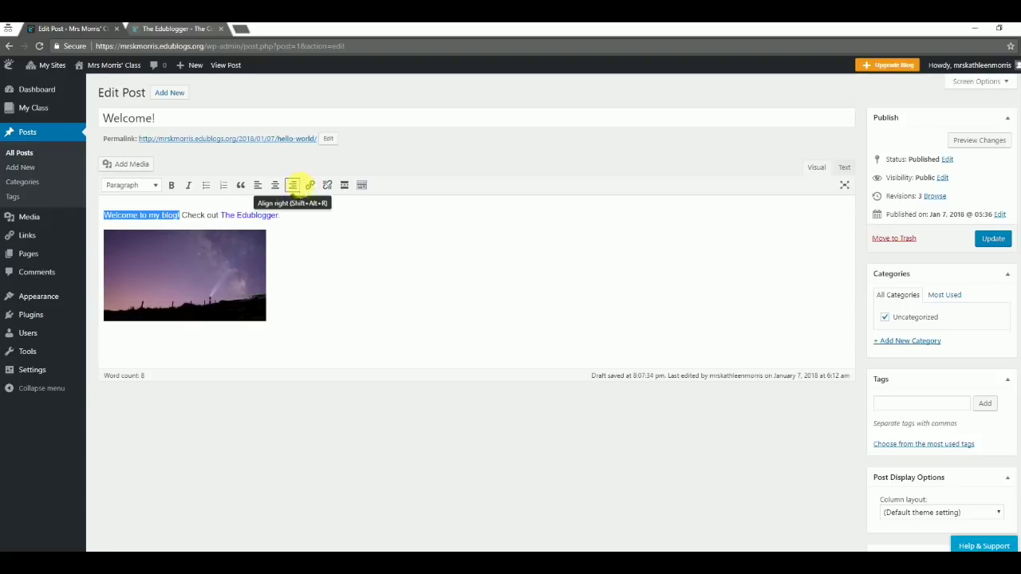
click(362, 185)
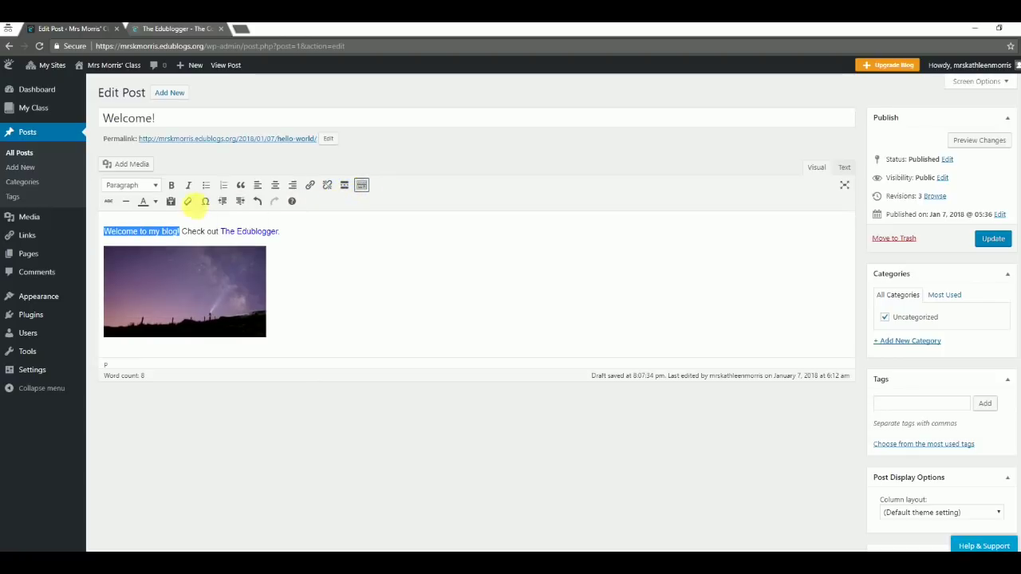
click(156, 203)
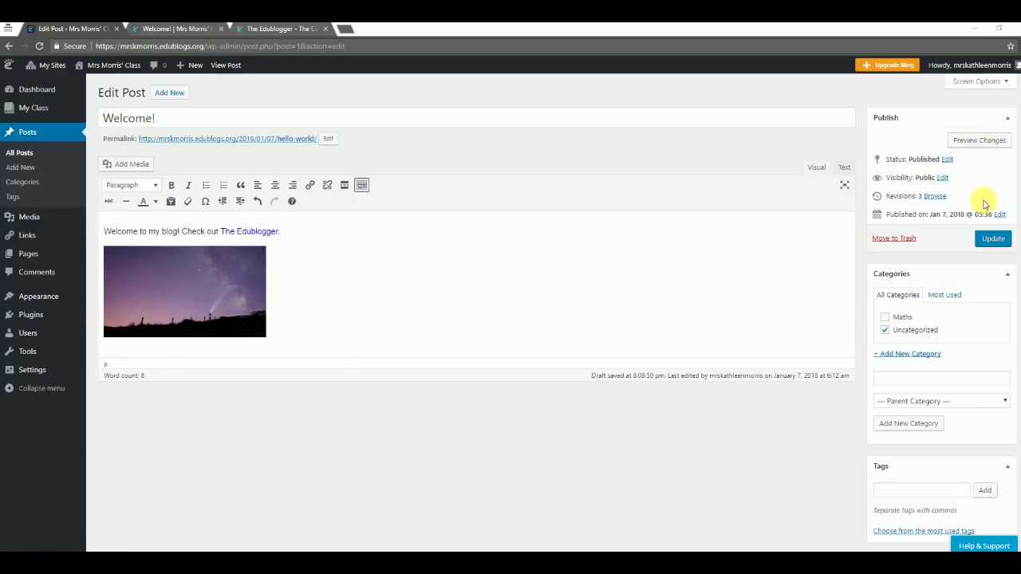
Update the "Welcome!" post, and start a new blank page with the cursor in its body
click(993, 244)
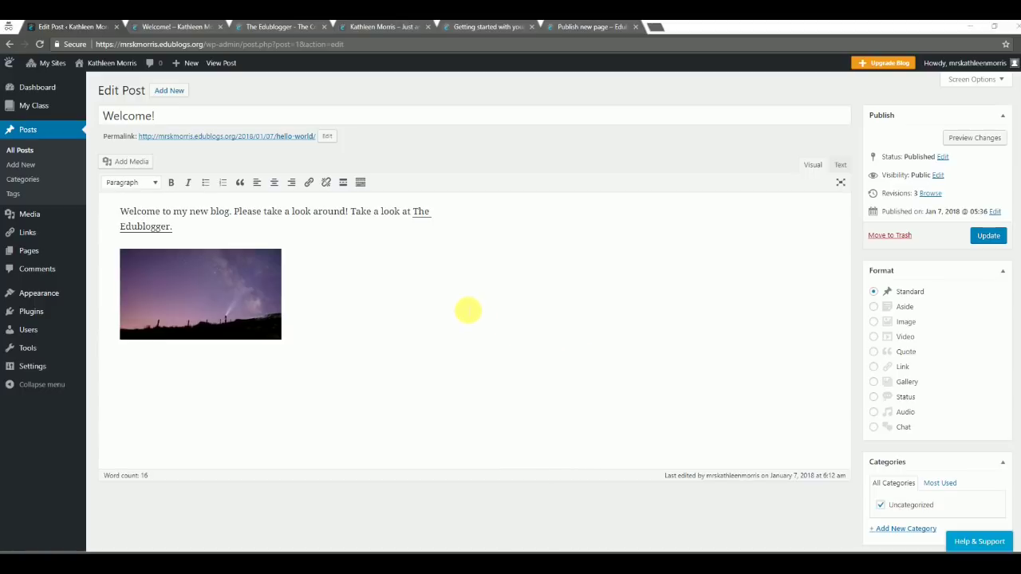
mouse_move(45, 256)
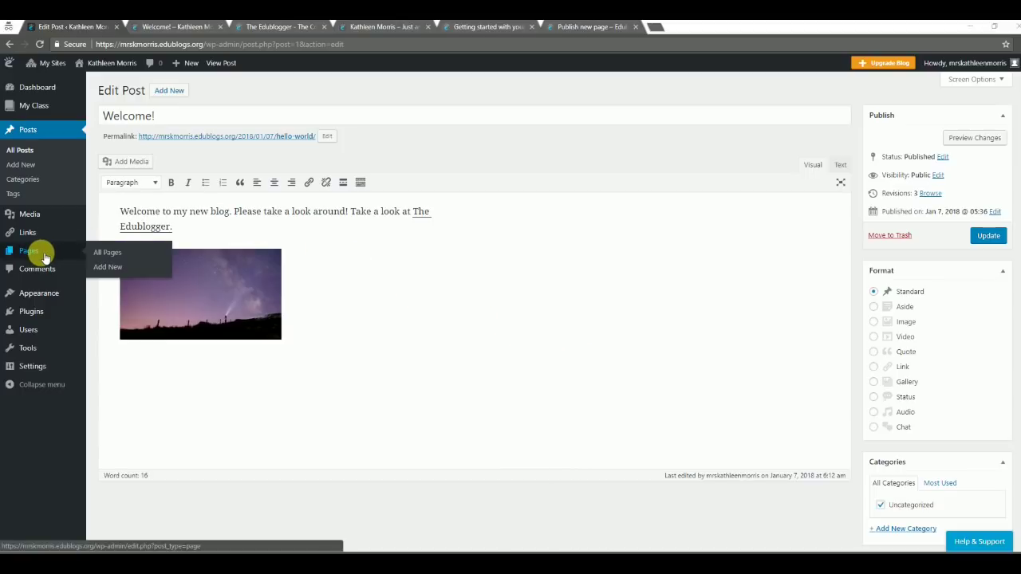
click(102, 268)
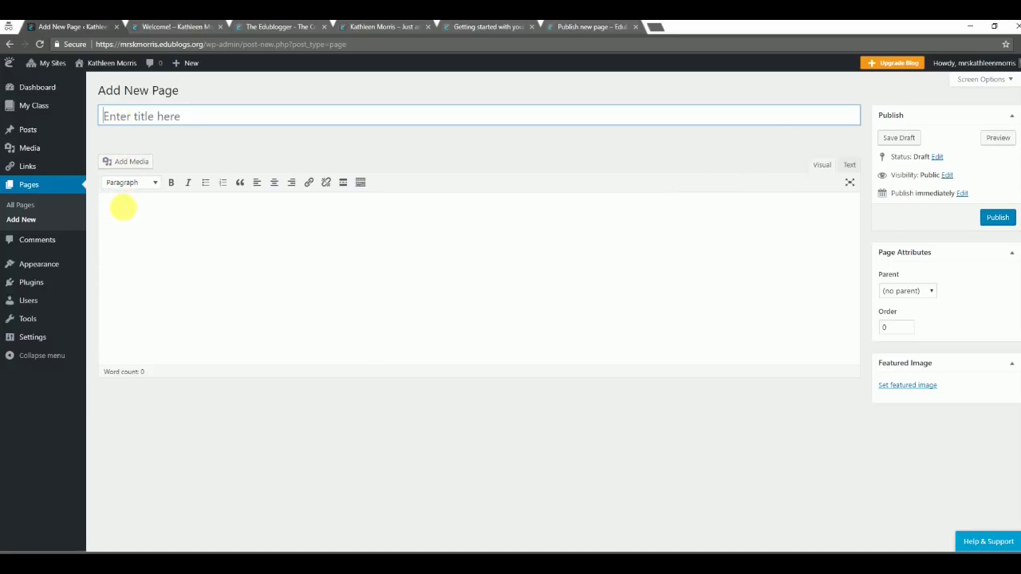
click(123, 207)
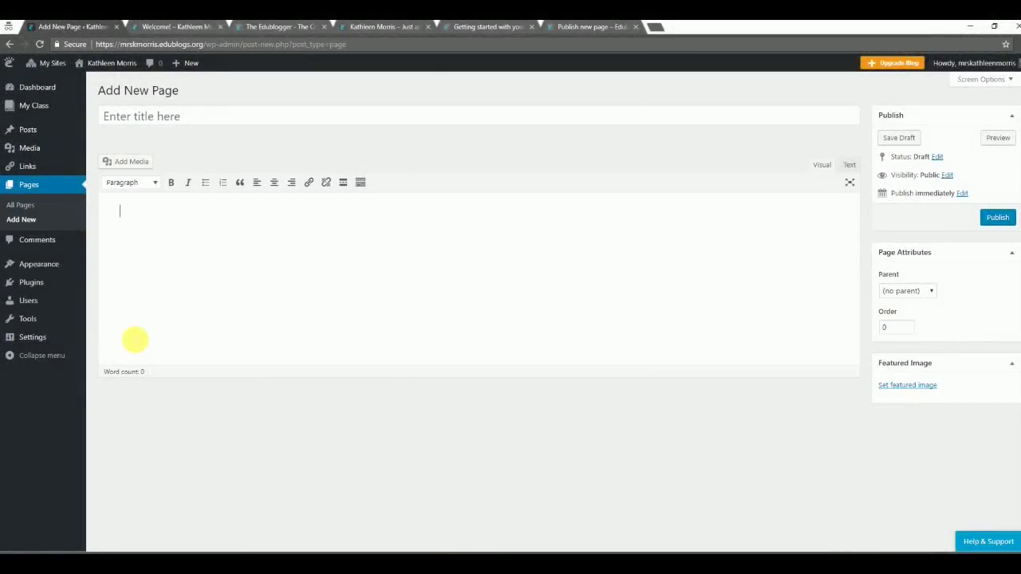
Examine the reply form for the Edublogs comment in the comments list, and view the pending comments
mouse_move(56, 244)
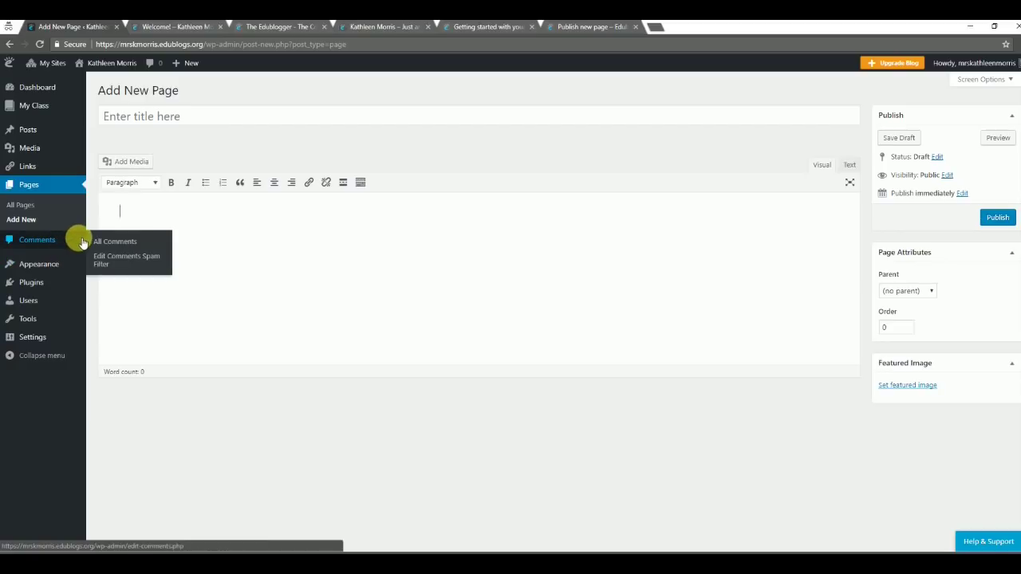
click(106, 242)
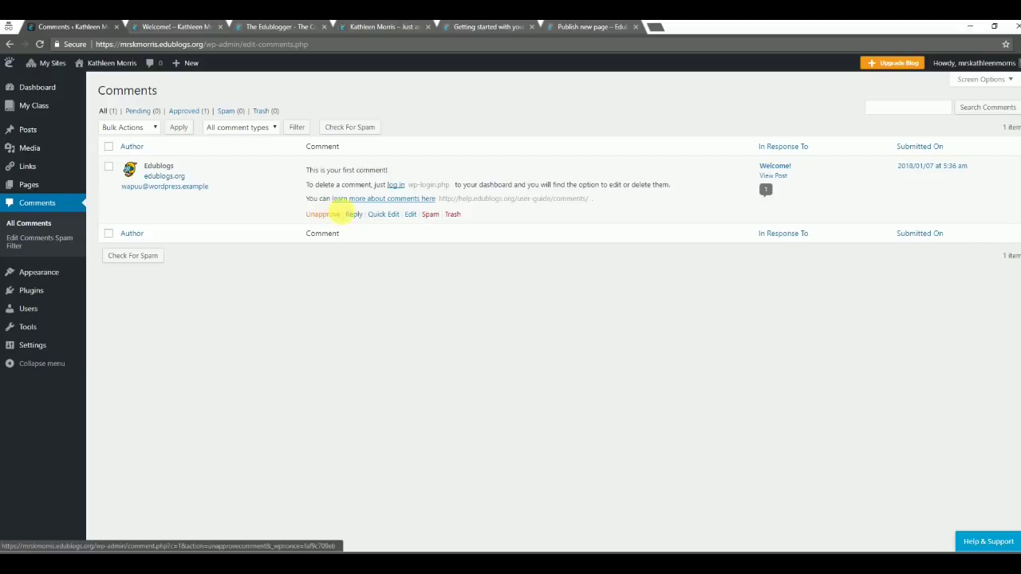
click(353, 214)
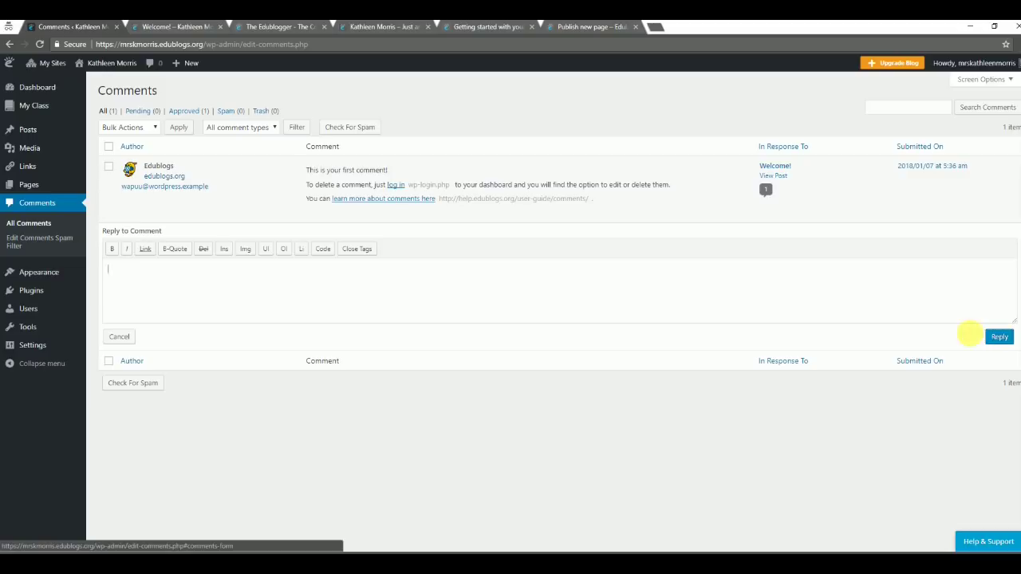
mouse_move(355, 214)
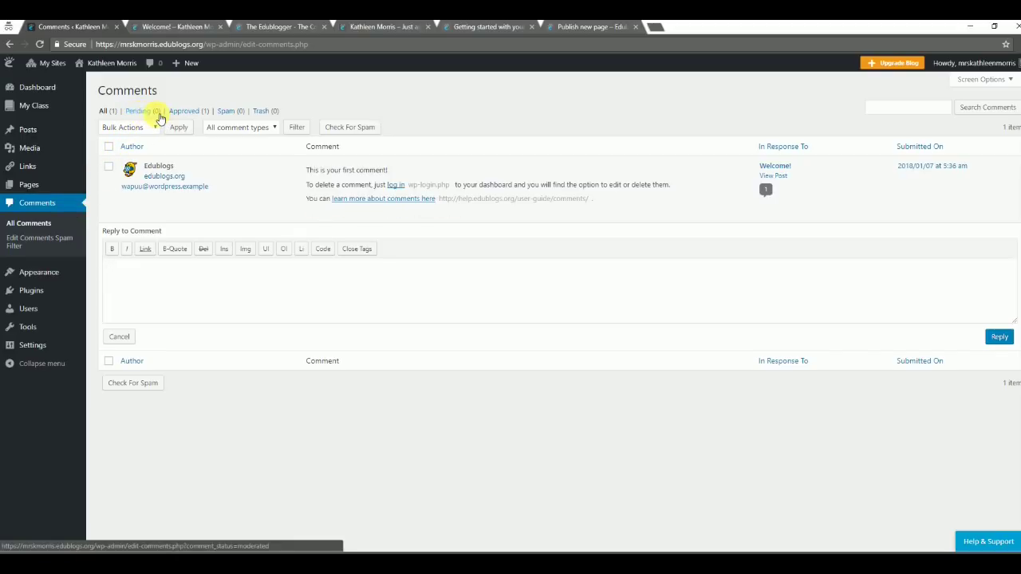
click(147, 113)
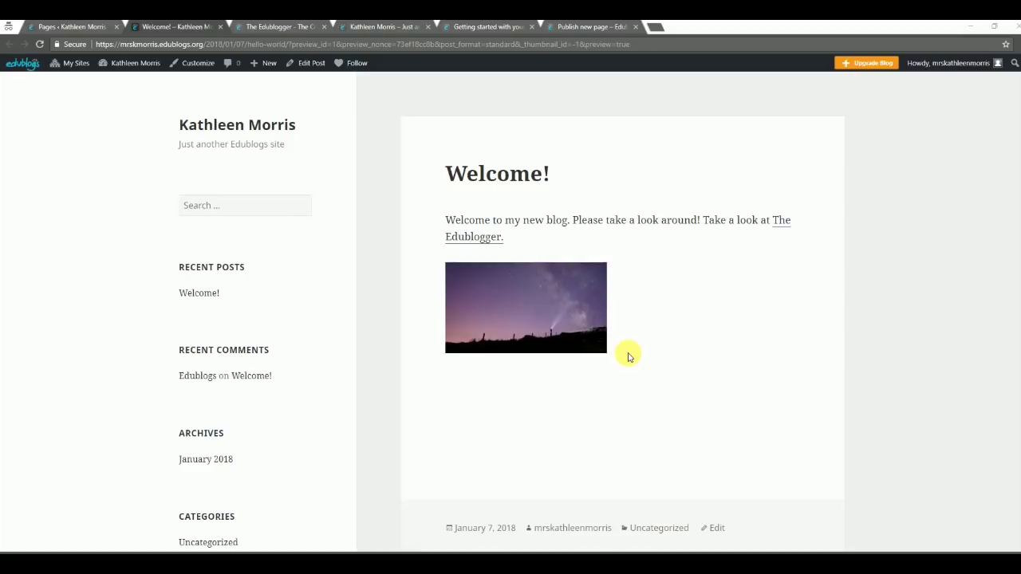
Activate the Designfolio theme from the popular themes, and view the "Welcome!" post on the public blog
click(96, 28)
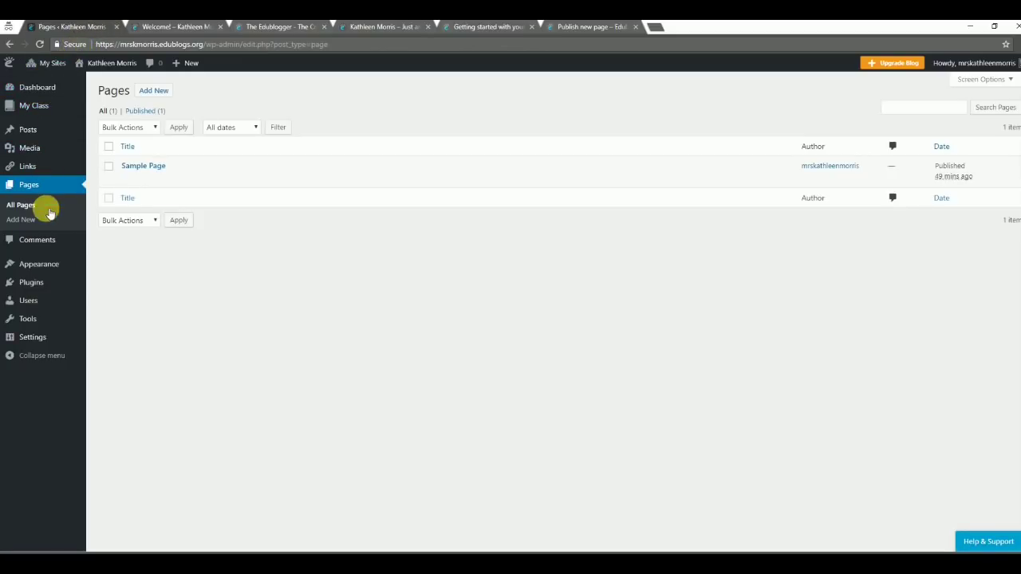
mouse_move(52, 268)
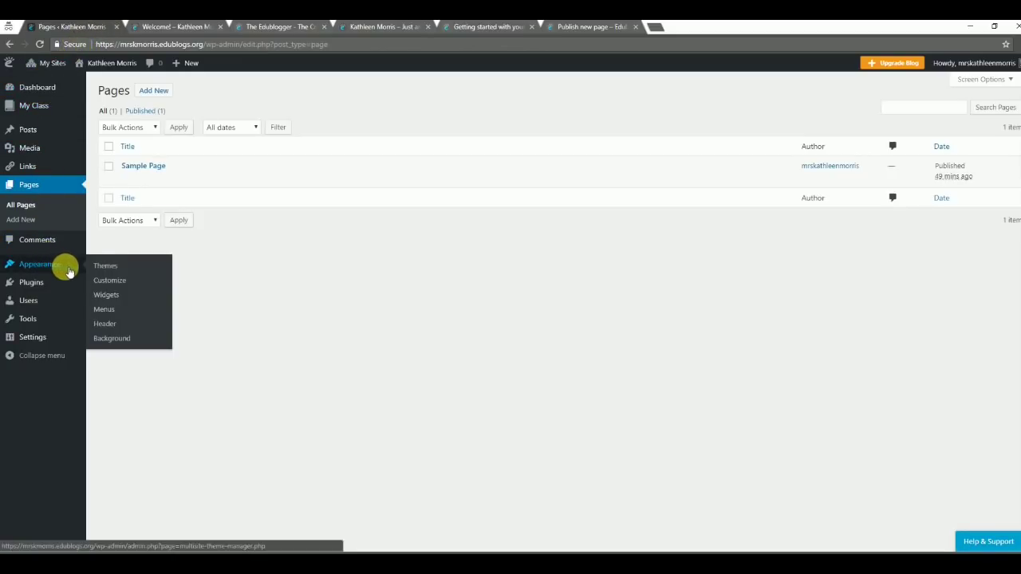
click(109, 270)
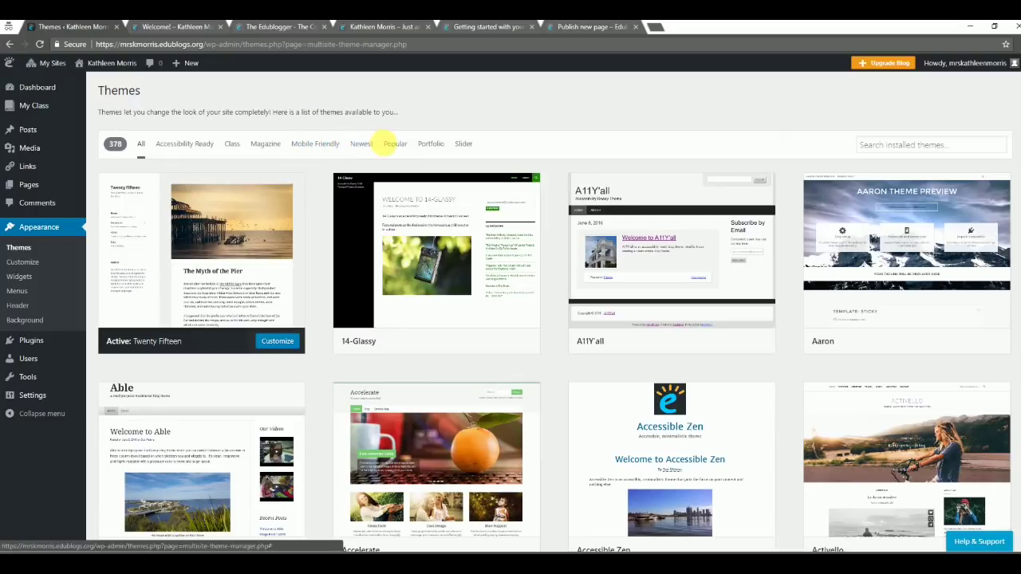
click(394, 144)
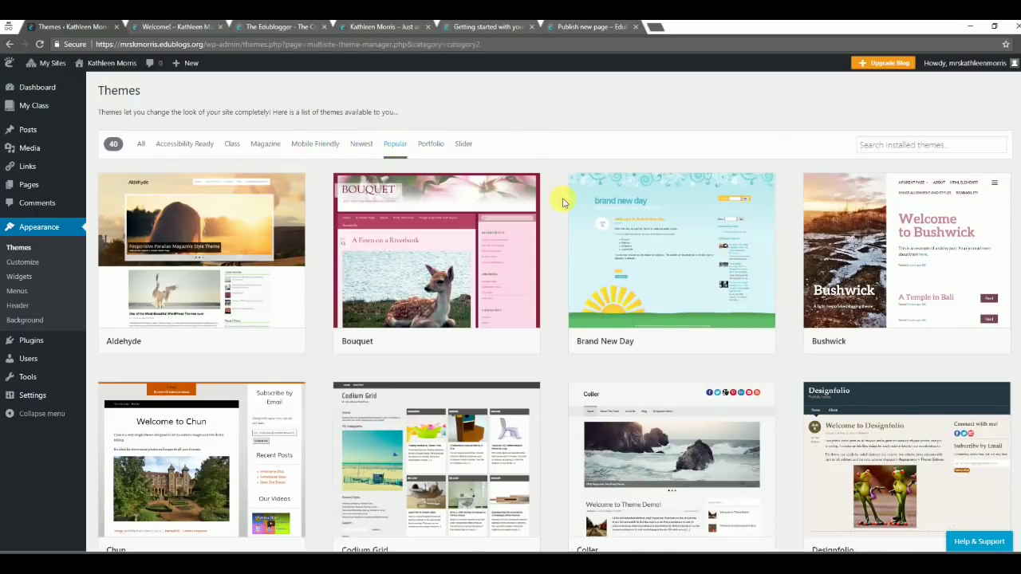
scroll(562, 202, down, 1)
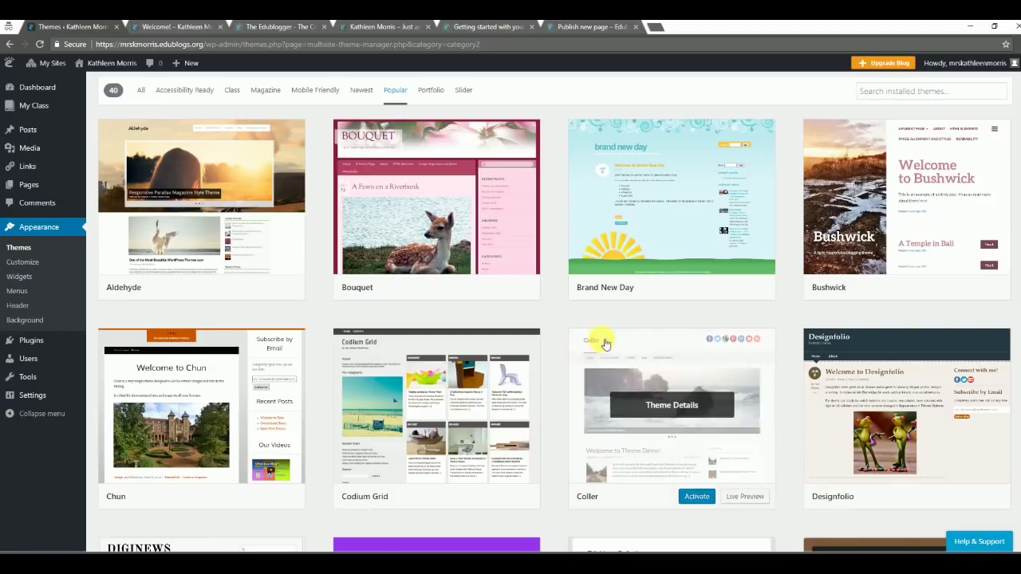
scroll(788, 343, down, 1)
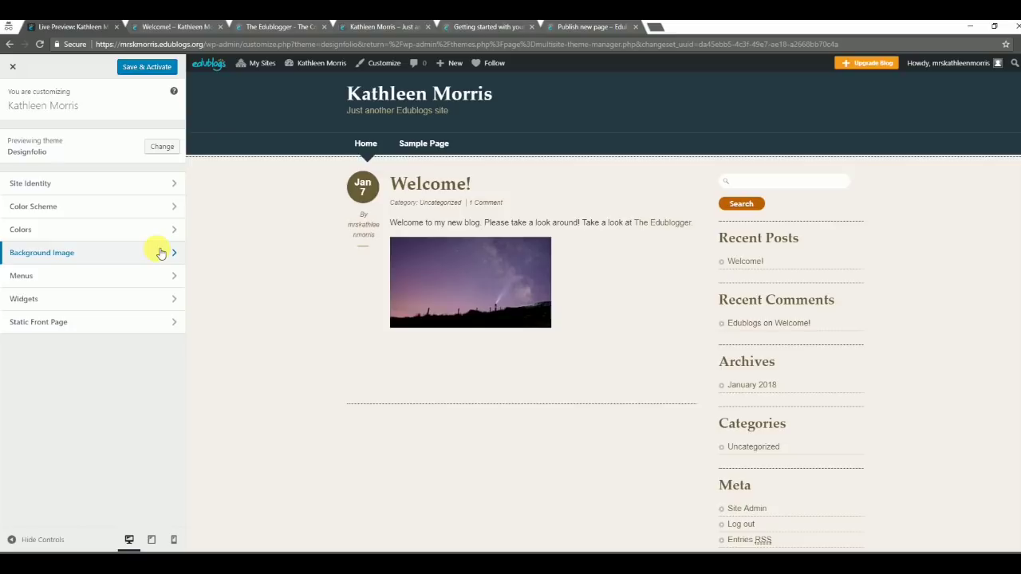
click(146, 68)
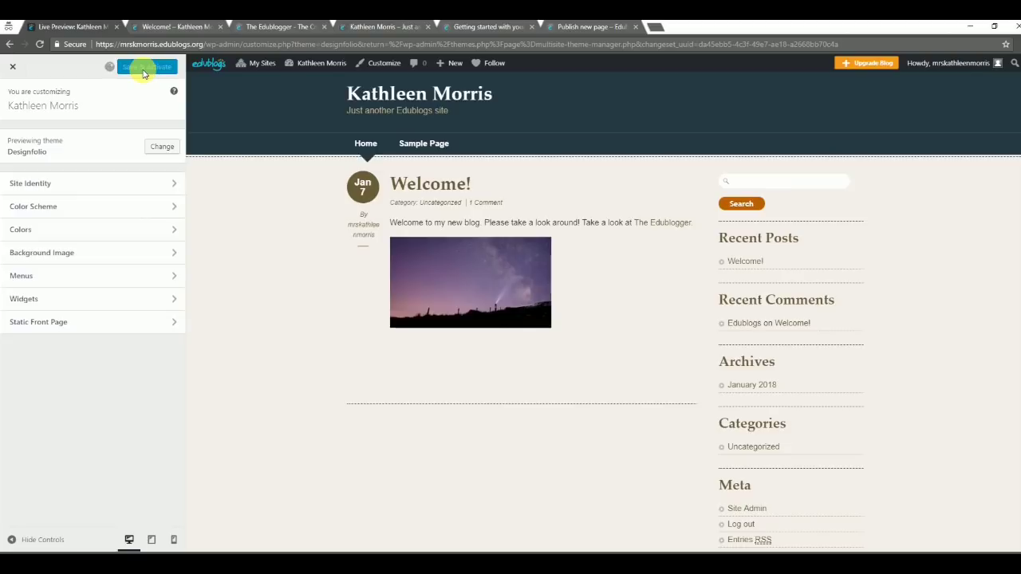
click(168, 27)
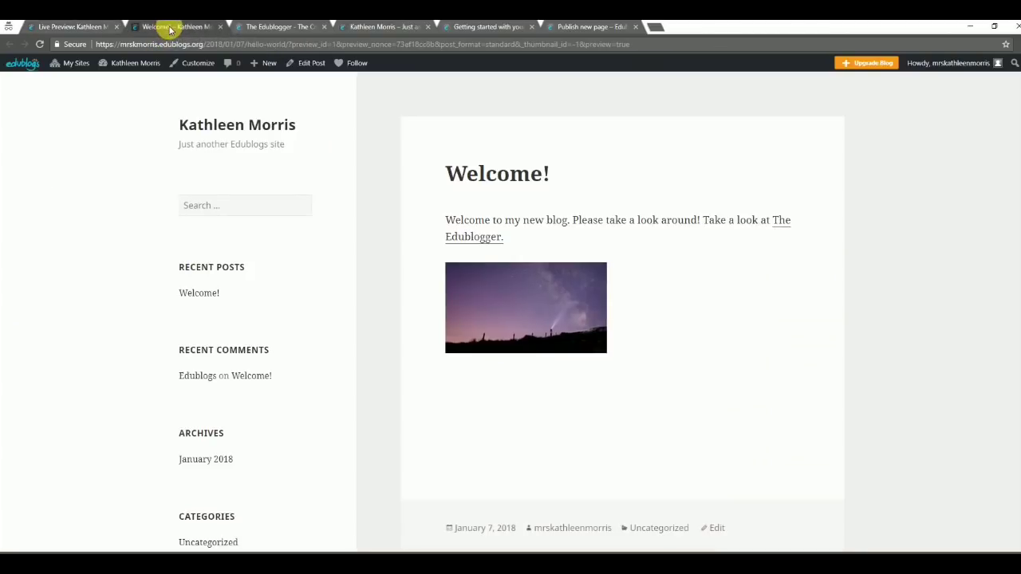
click(249, 126)
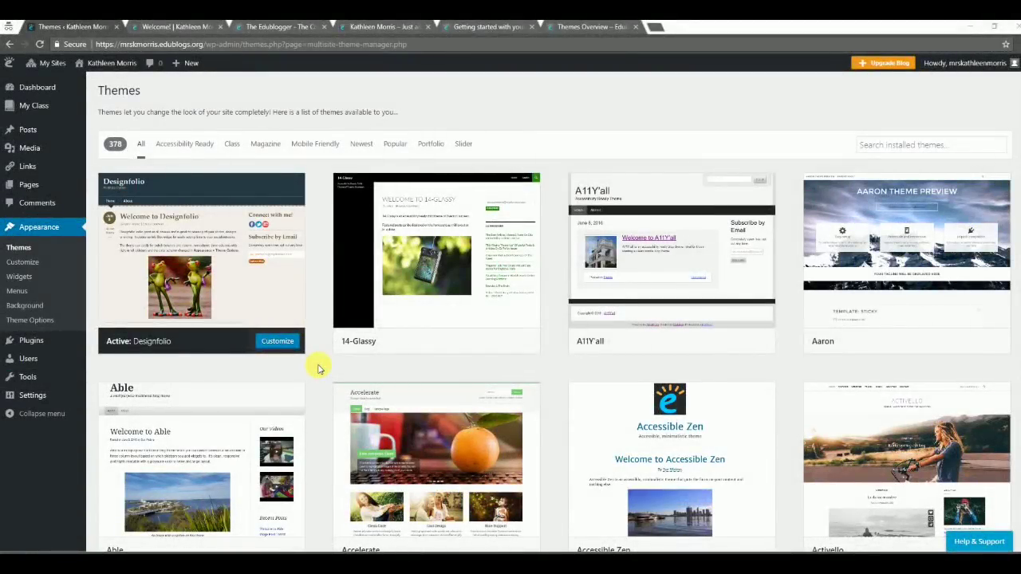
Change the site title in the general settings to the teacher's name followed by "Class"
mouse_move(51, 400)
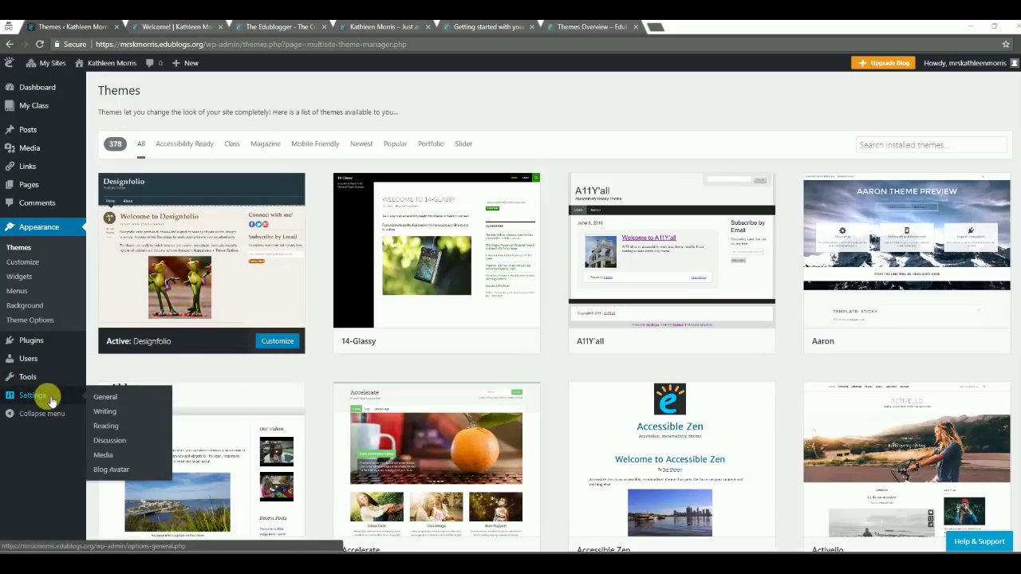
click(104, 397)
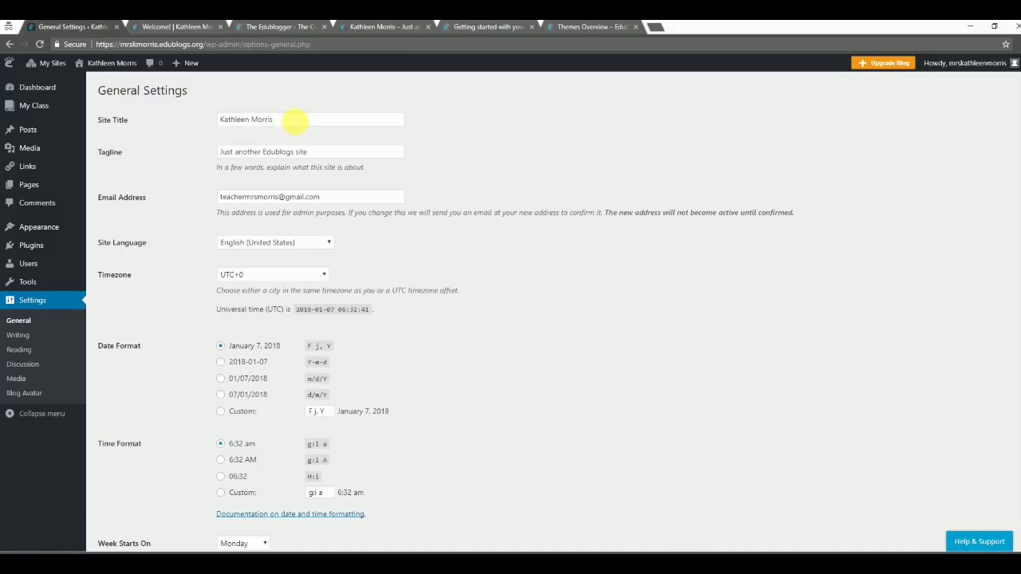
drag(297, 121, 221, 115)
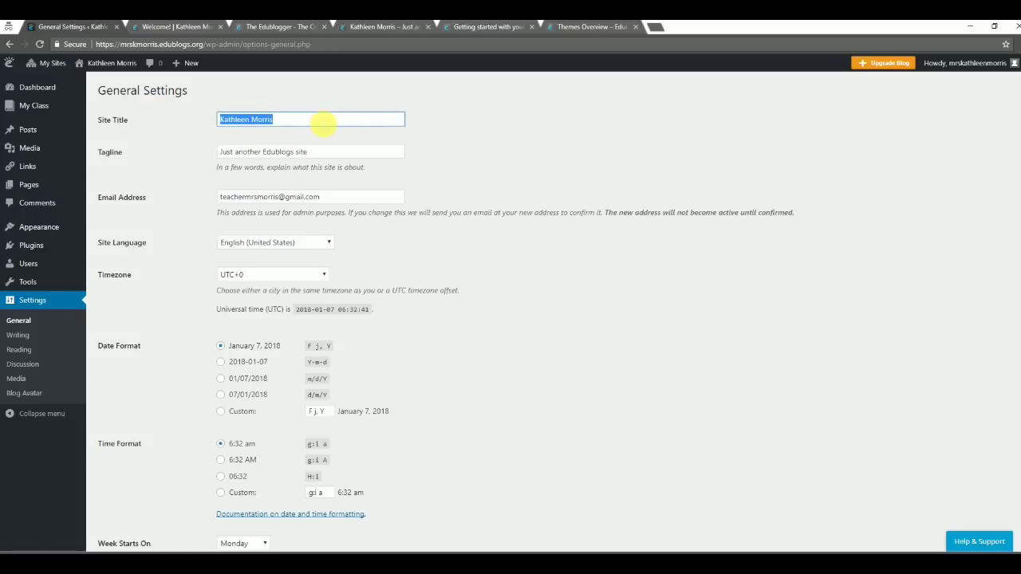
text(Mrs Morr)
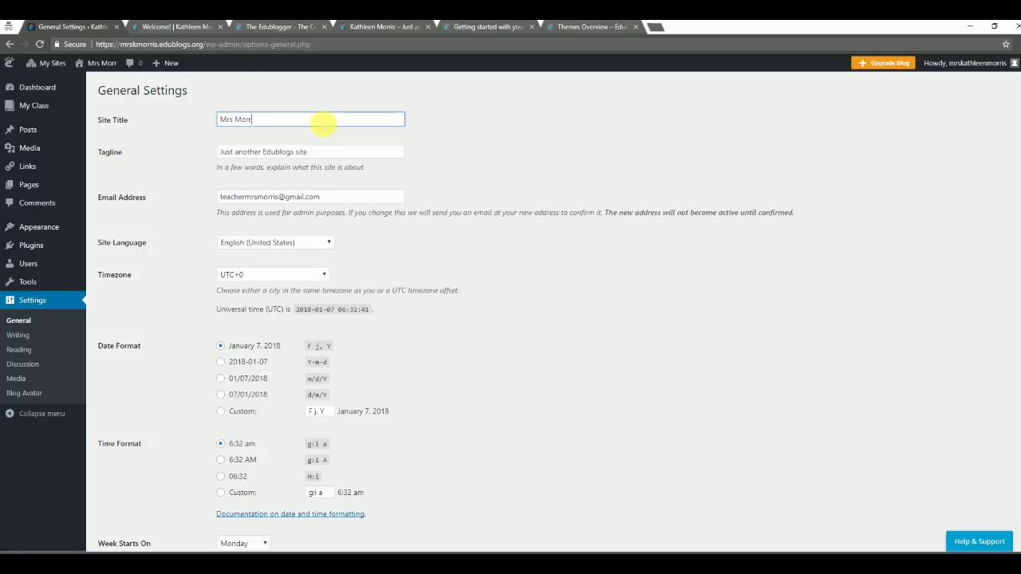
text(is' Class)
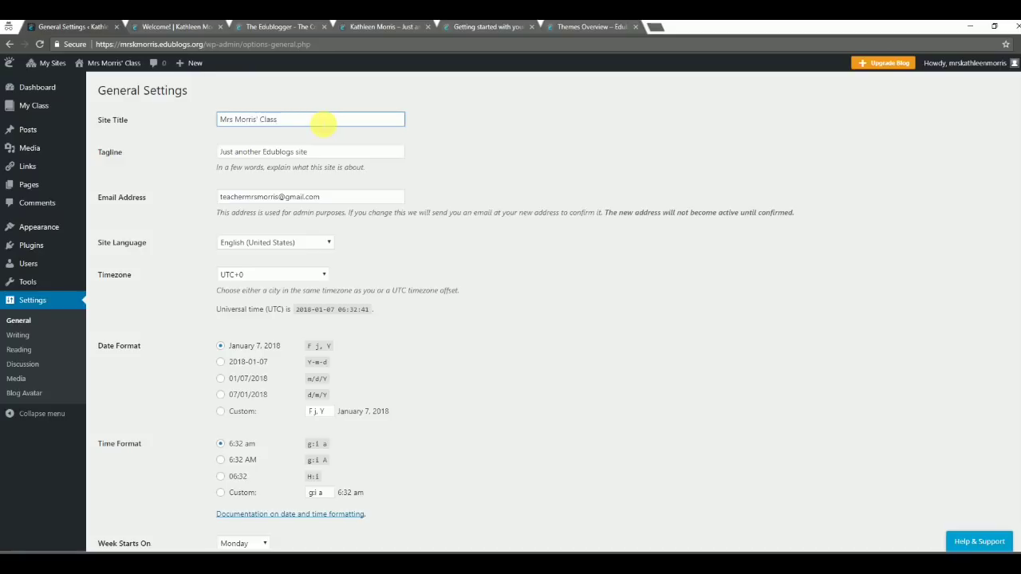
Check where the tagline appears on the public blog, and change it in the general settings to "A Grade Four Class From Australia"
click(196, 29)
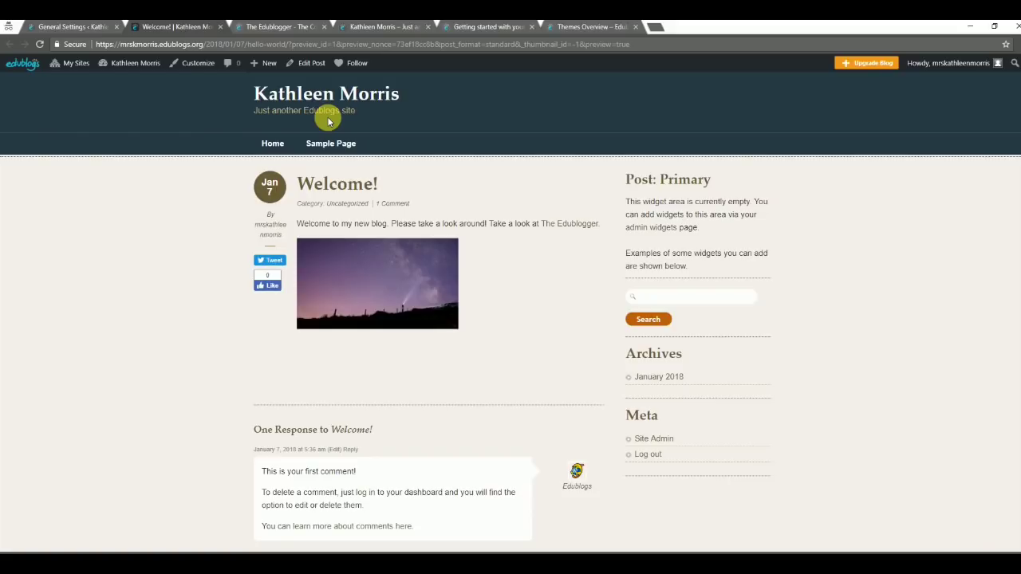
click(60, 30)
click(261, 151)
drag(317, 153, 204, 162)
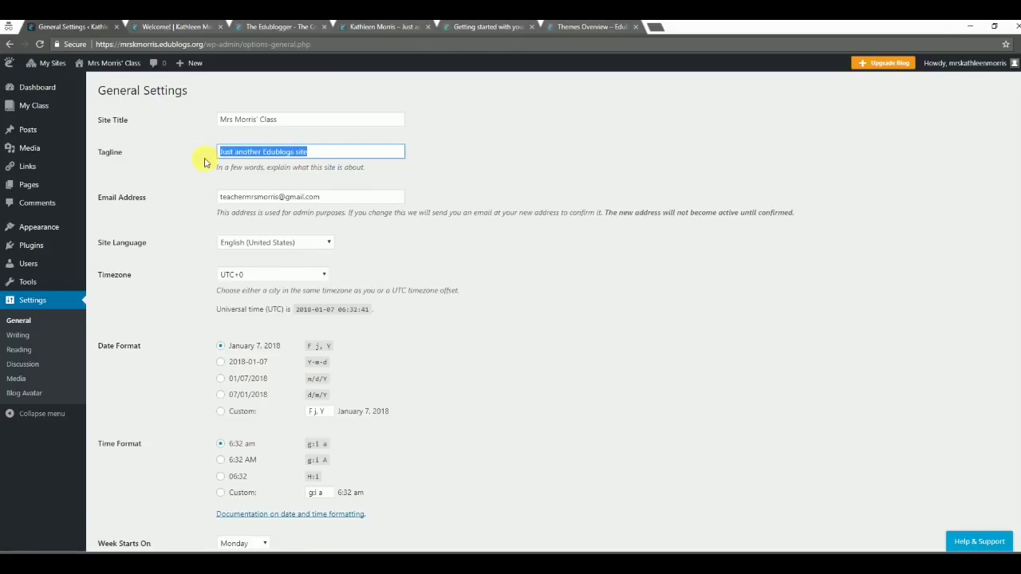
text(I)
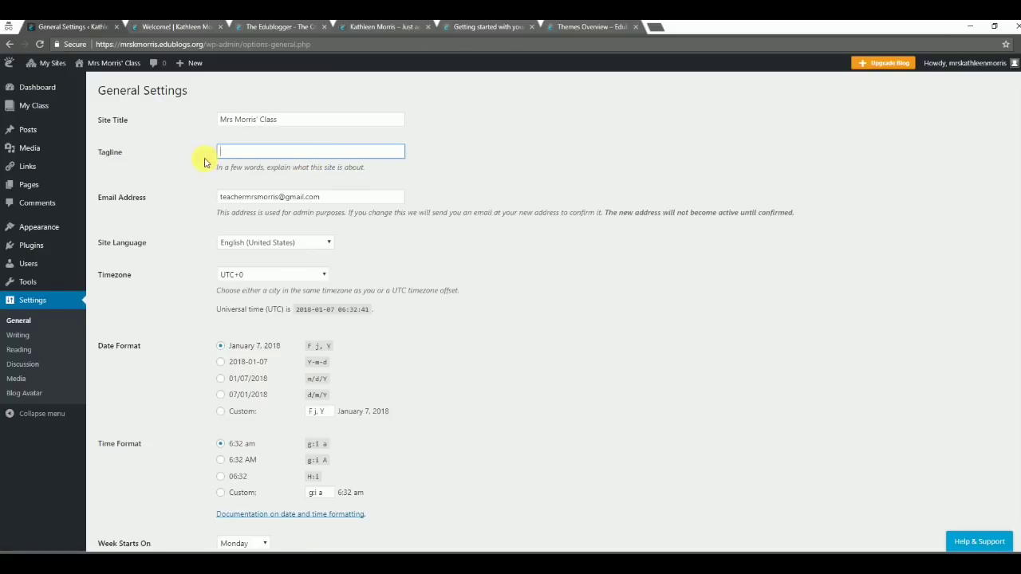
text(A Grade Four Class From Australia)
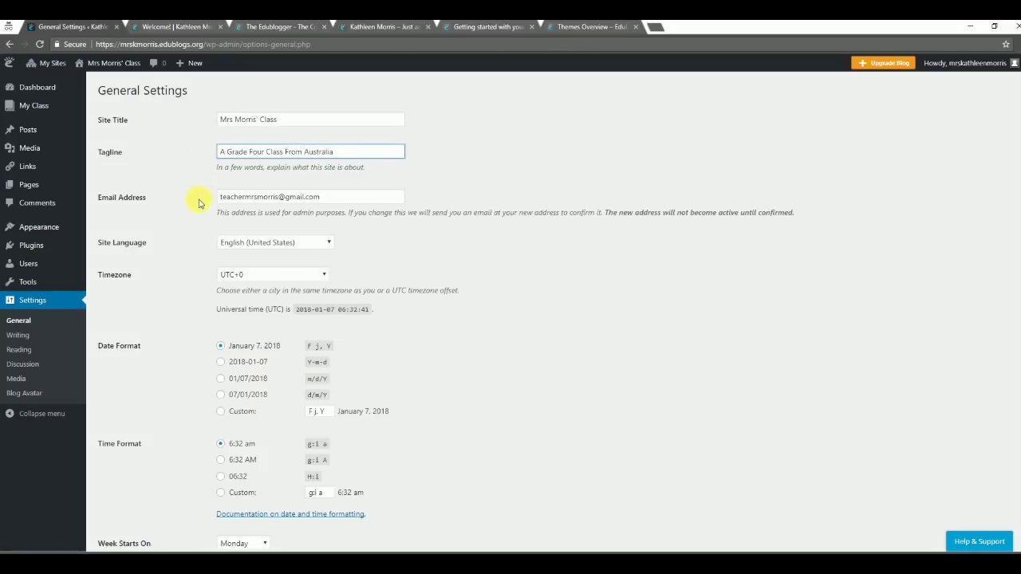
Set the site's timezone to UTC+10 and save the general settings
scroll(209, 217, down, 1)
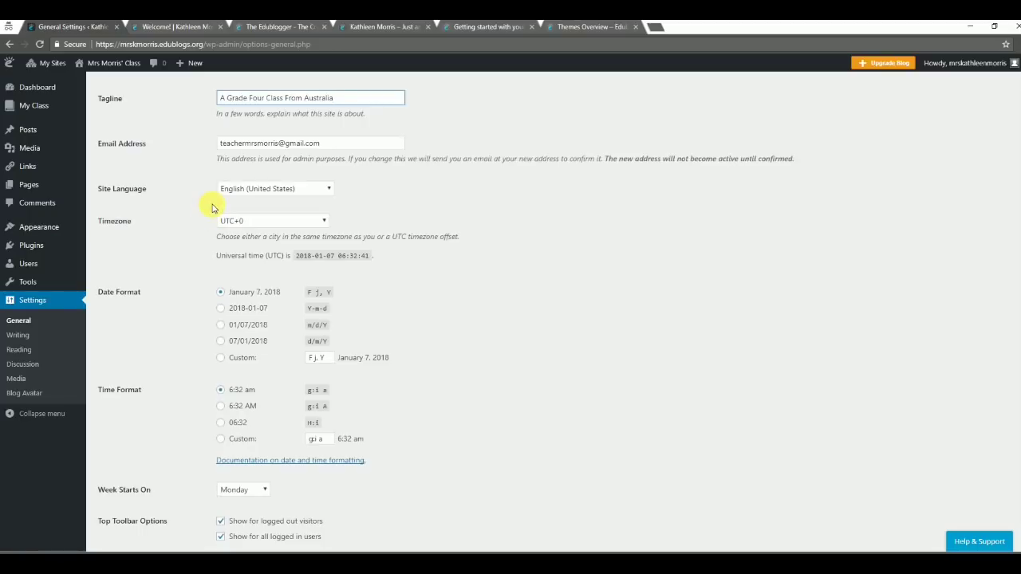
scroll(211, 212, down, 1)
click(241, 147)
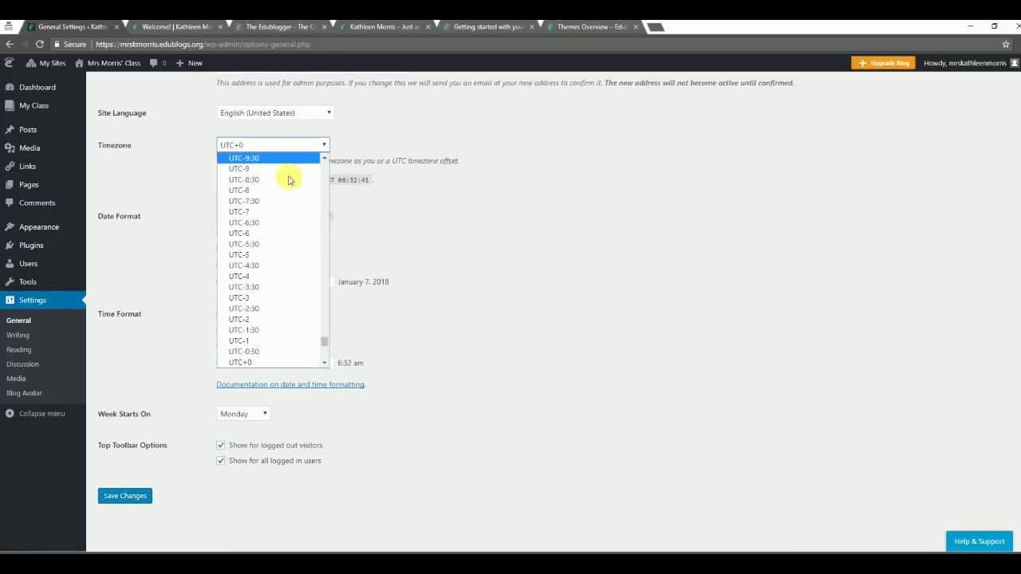
scroll(296, 237, down, 5)
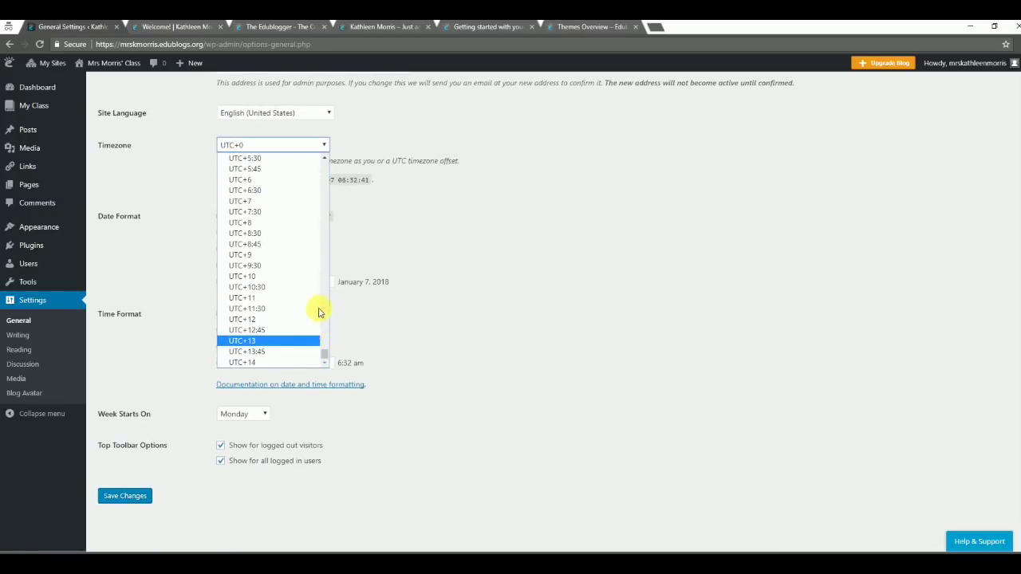
click(312, 277)
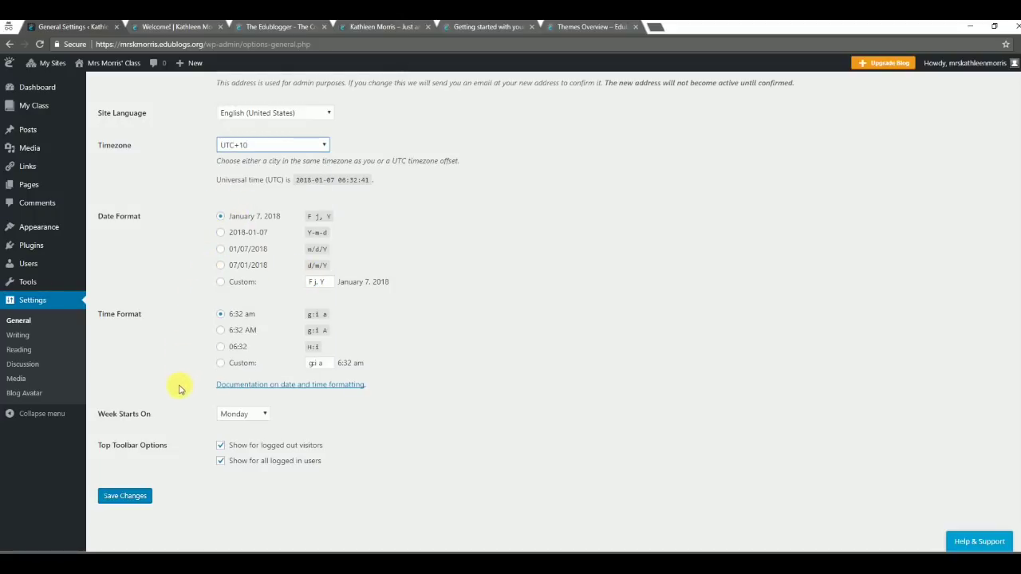
click(125, 495)
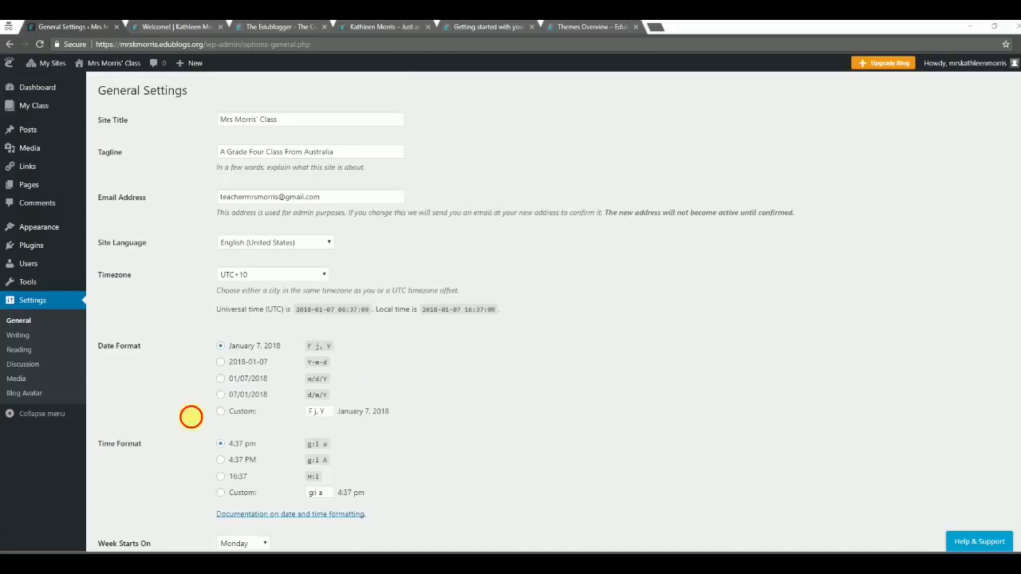
Review the site visibility options in the reading settings, and the comment approval and e-mail notification options in the discussion settings
click(27, 351)
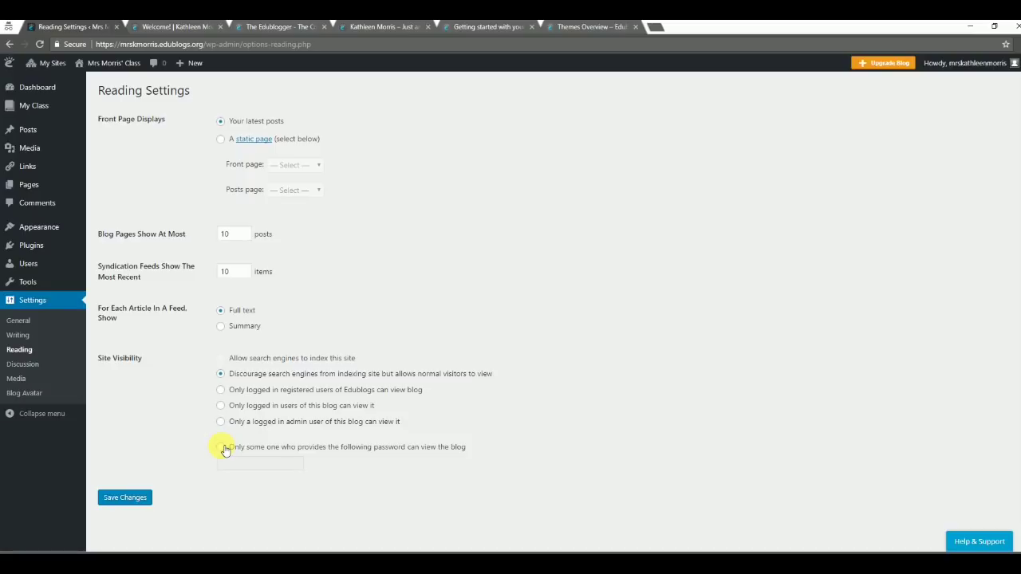
click(36, 366)
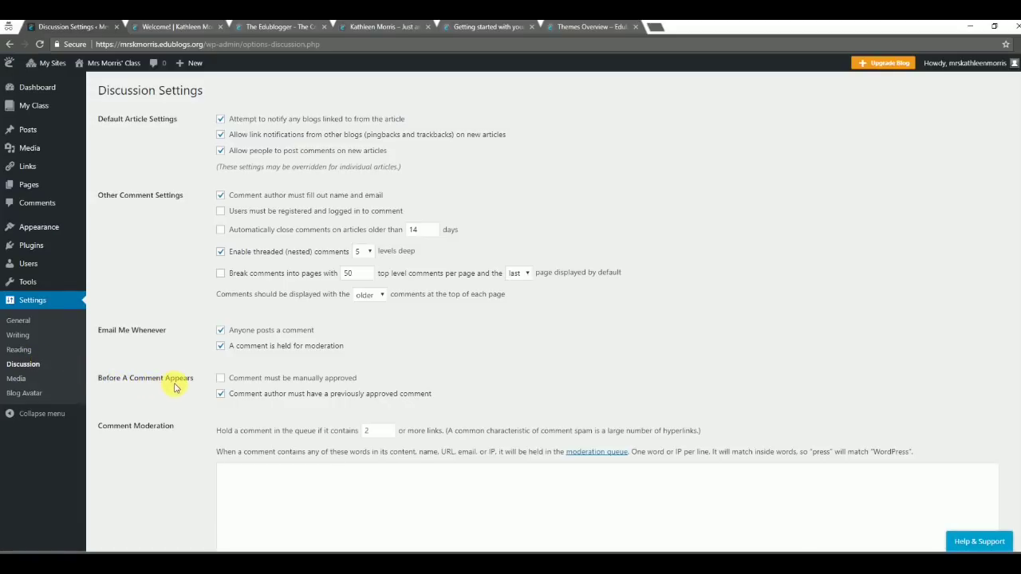
click(221, 394)
click(215, 345)
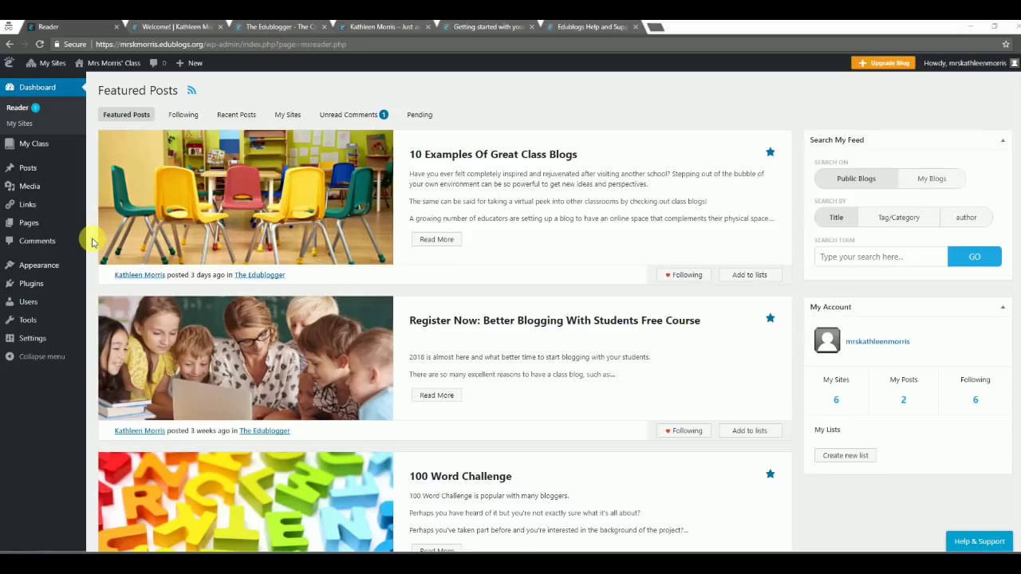
Switch to the Edublogs Help and Support site and open its user guides
click(574, 29)
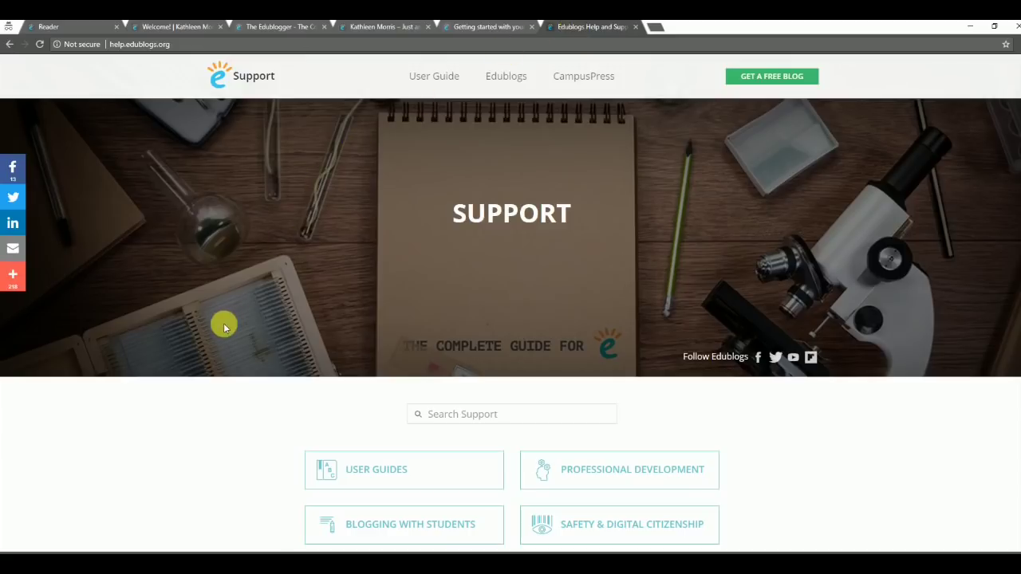
scroll(224, 327, down, 2)
click(467, 255)
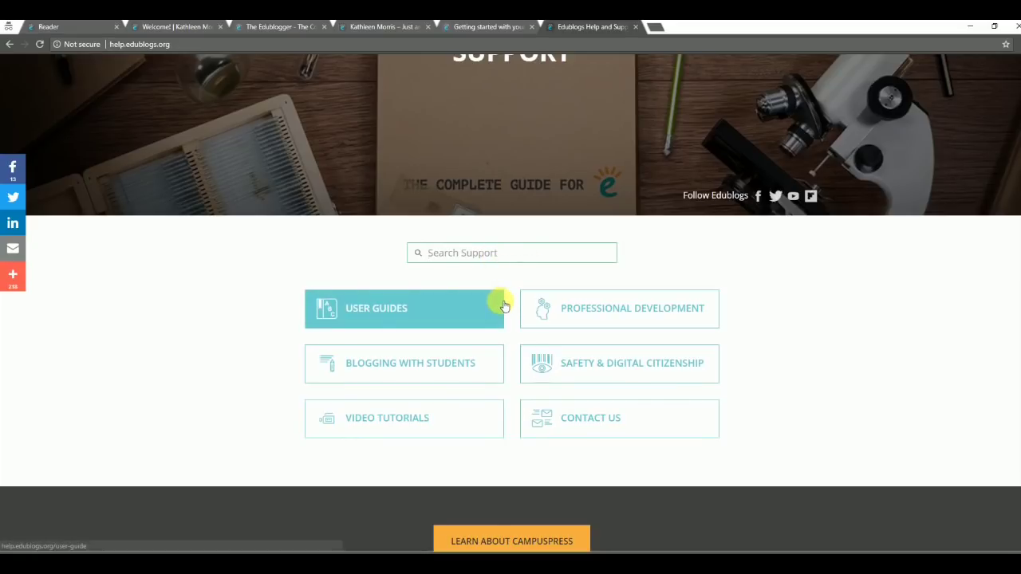
click(475, 310)
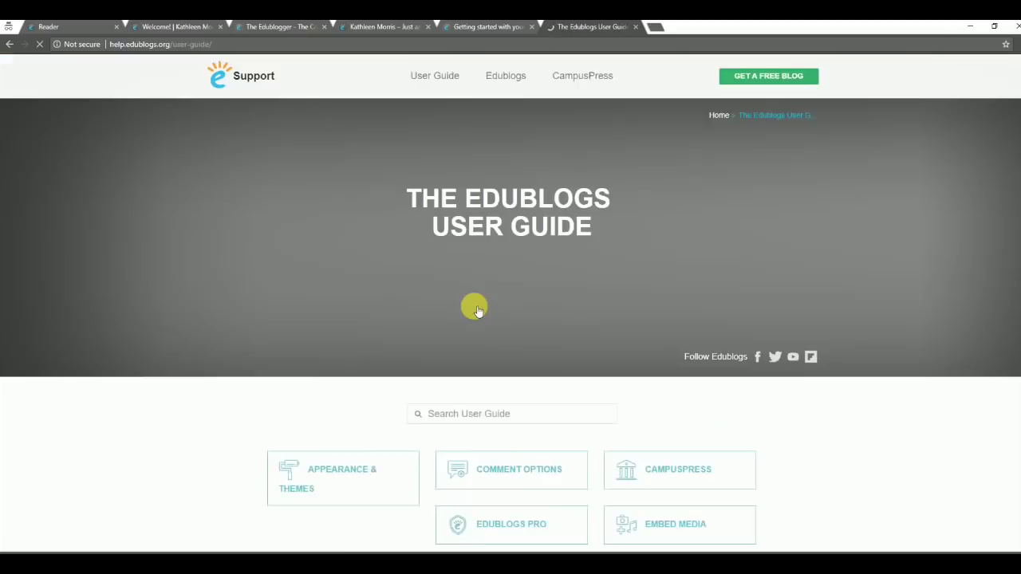